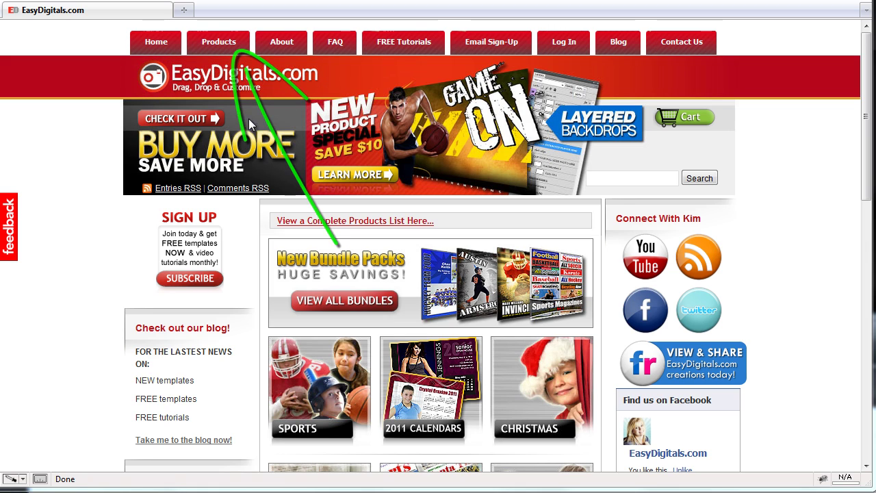
Go to the EasyDigitals.com Products list, then follow the Subscribe box's free registration link
click(212, 42)
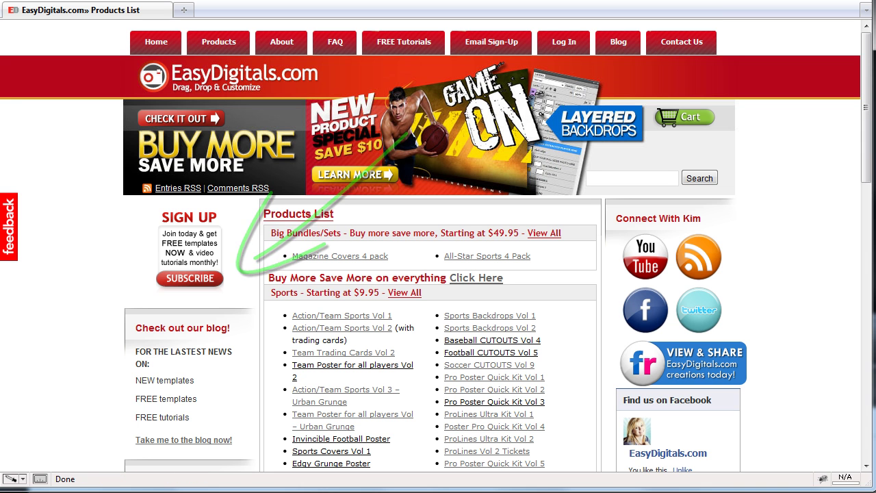
click(198, 265)
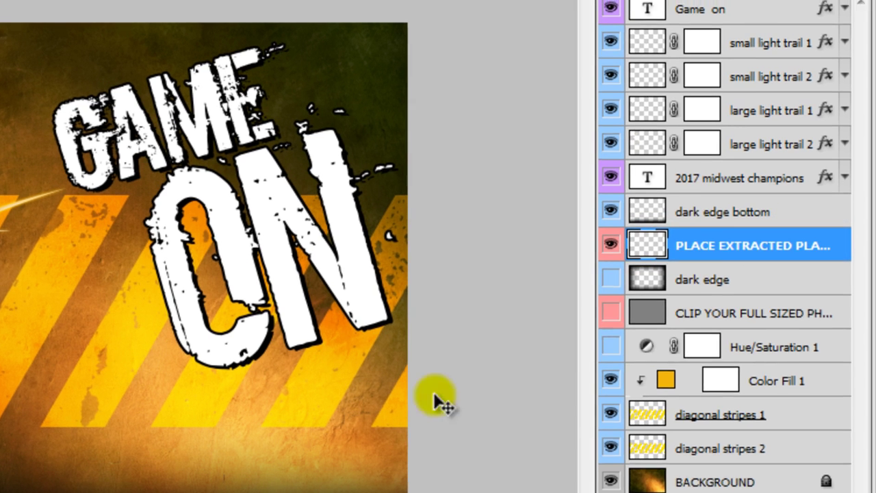
Select the 'Game on' title text layer in the Layers panel
click(819, 11)
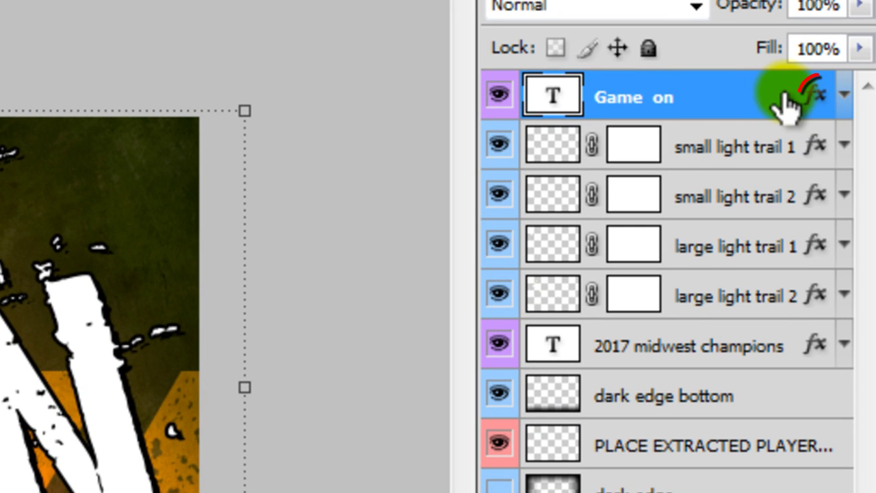
Open the title's Layer Style, move it aside, and toggle Drop Shadow off and on to compare
double_click(817, 95)
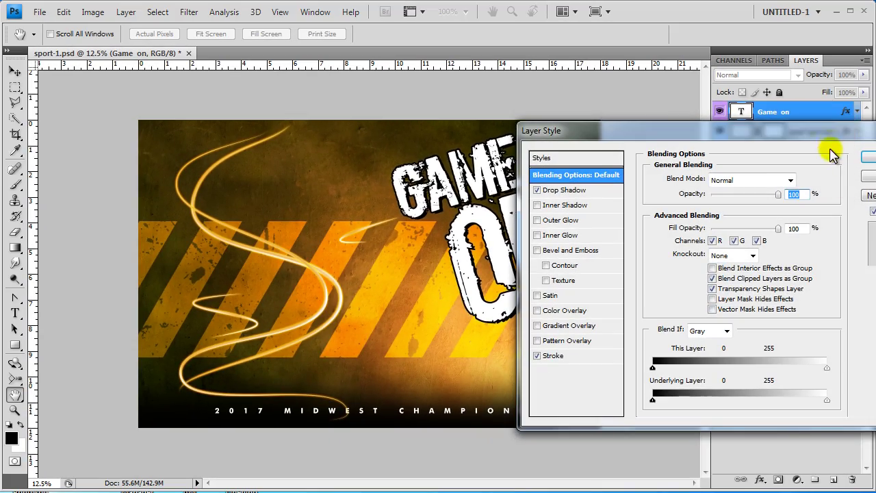
drag(831, 134, 366, 99)
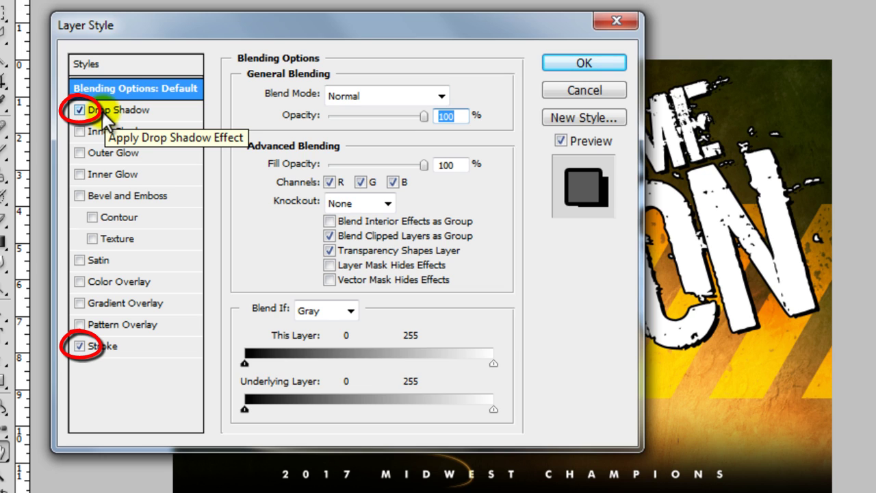
click(78, 110)
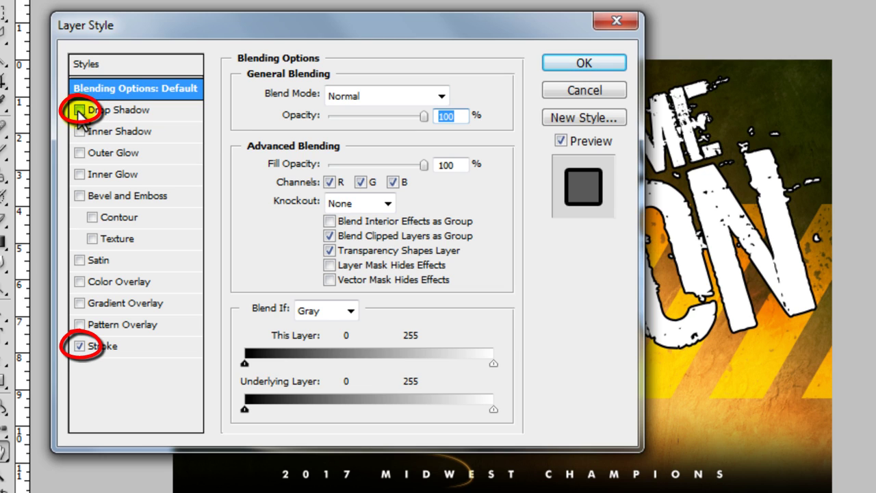
click(79, 110)
click(78, 111)
click(78, 110)
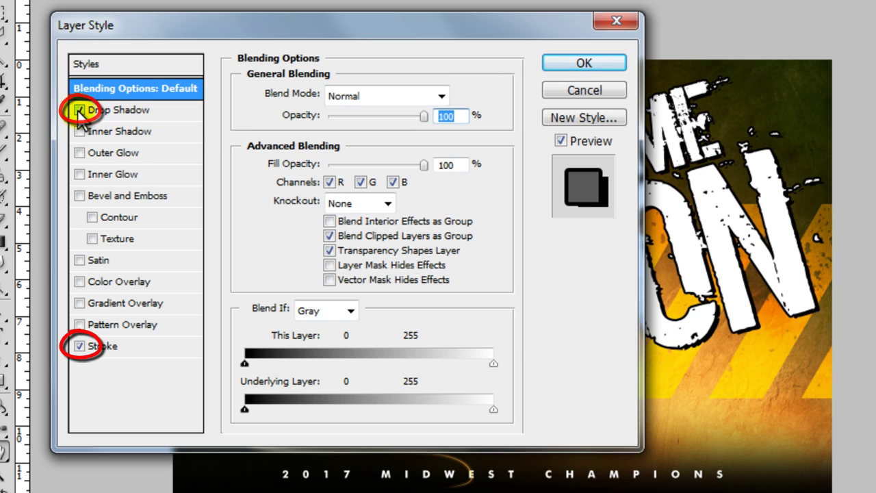
click(79, 111)
click(79, 111)
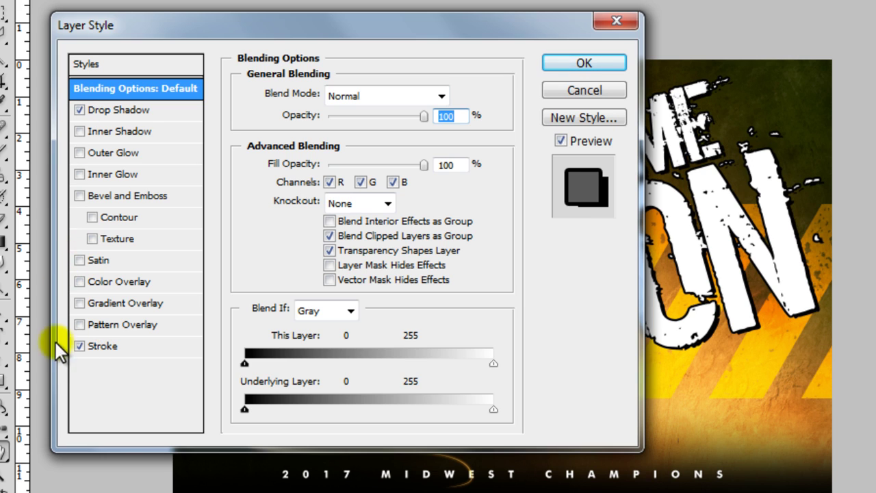
Toggle the Stroke effect off and back on, then display the Drop Shadow settings
click(80, 345)
click(82, 346)
click(117, 109)
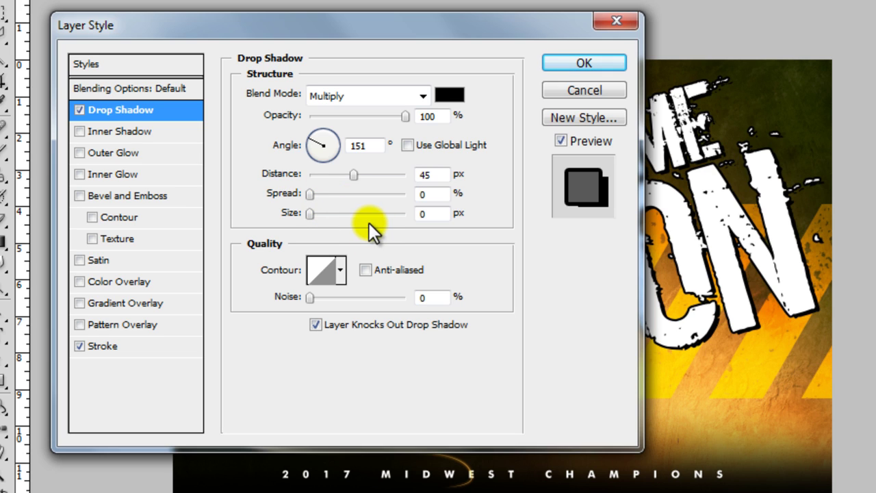
Step the drop shadow blend mode from Multiply through the list, settling on Hue
key(Tab)
key(Tab)
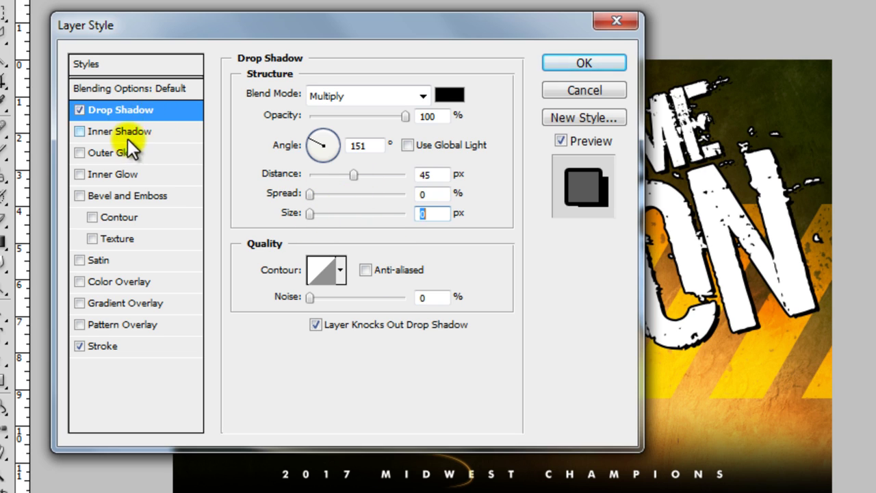
click(349, 96)
click(349, 97)
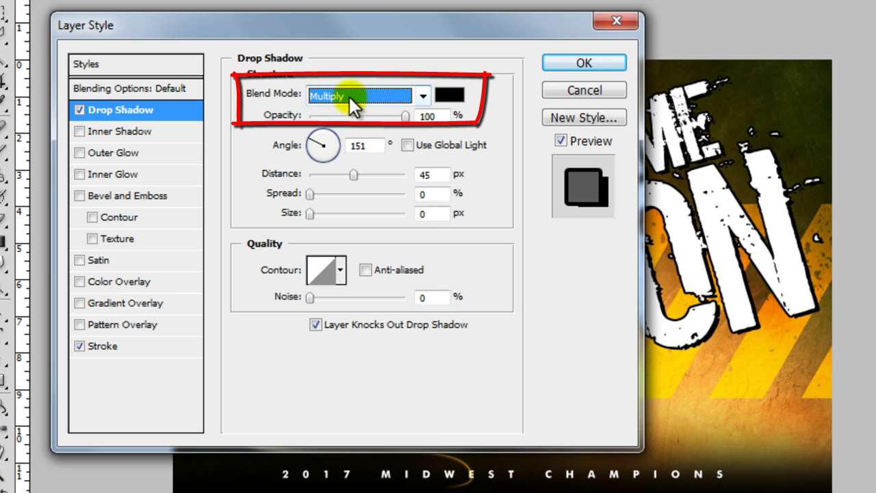
key(Down)
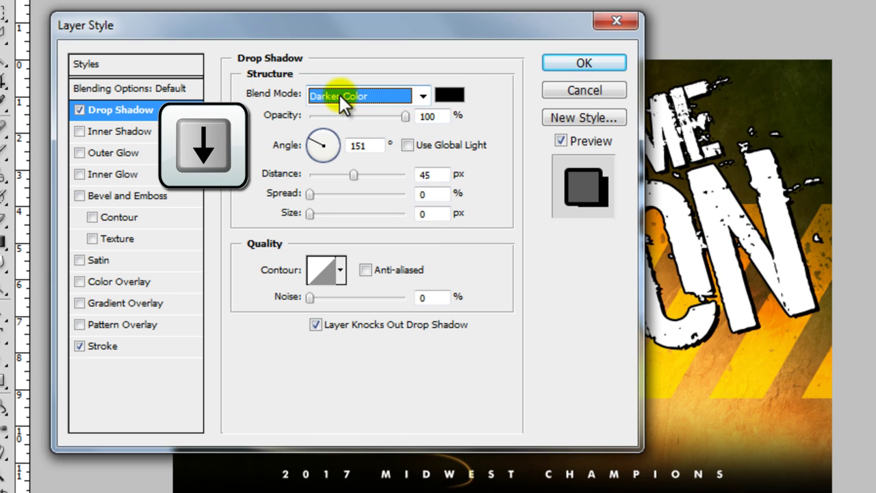
key(Down)
key(Down)
key(Down)
key(Down)
key(Down)
key(Down)
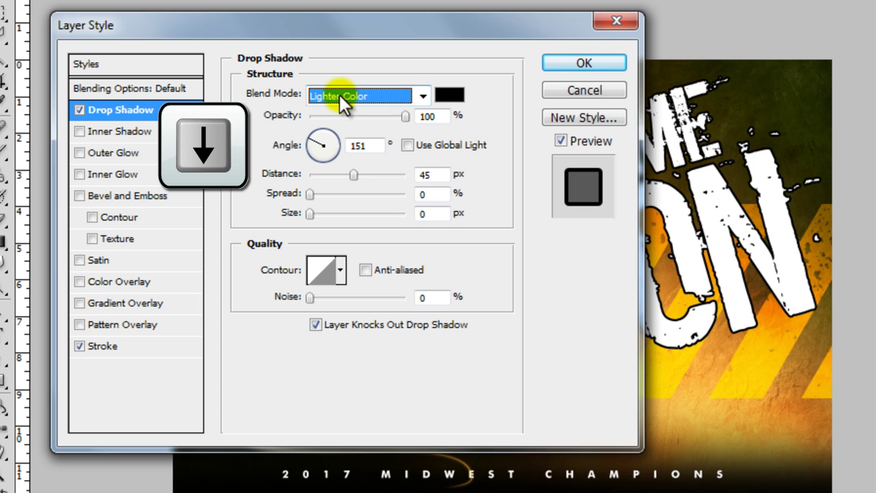
key(Down)
key(Down)
key(Down)
key(Down)
key(Down)
key(Down)
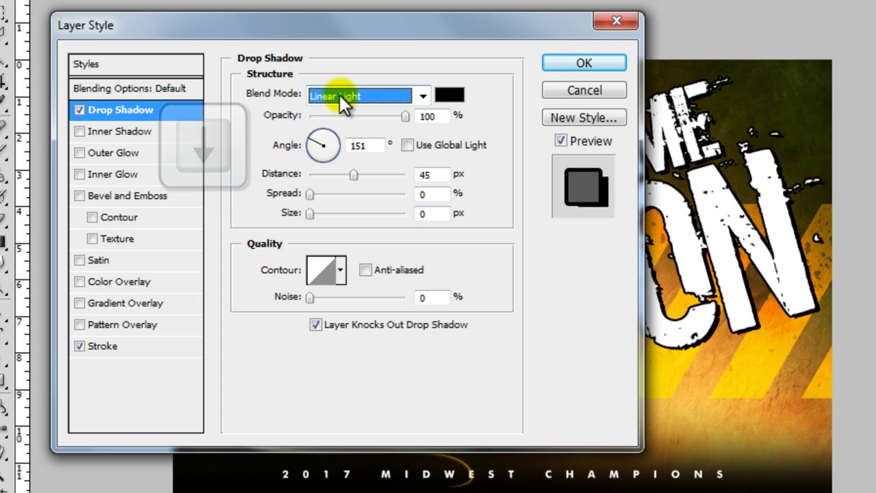
key(Down)
key(Down)
key(Down)
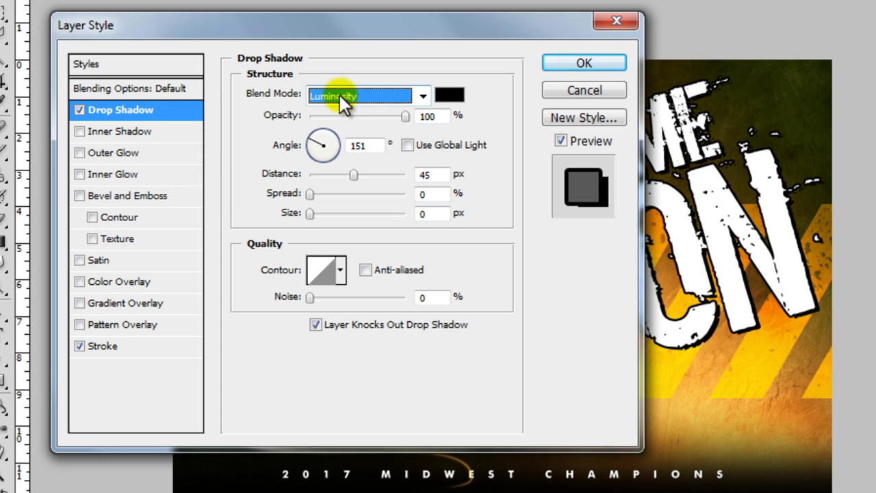
key(Up)
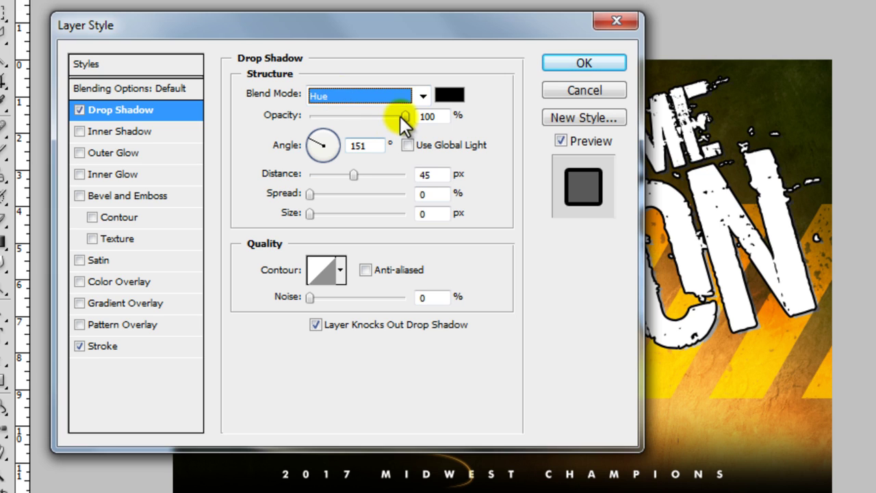
click(403, 116)
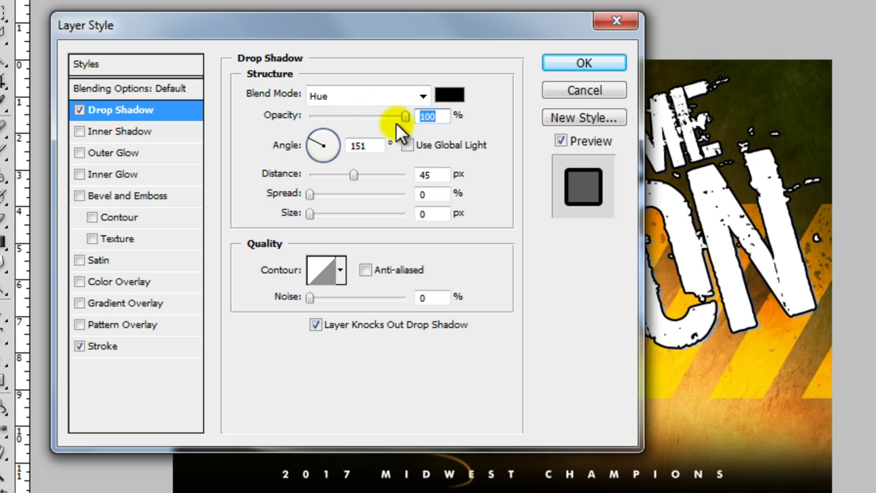
click(116, 92)
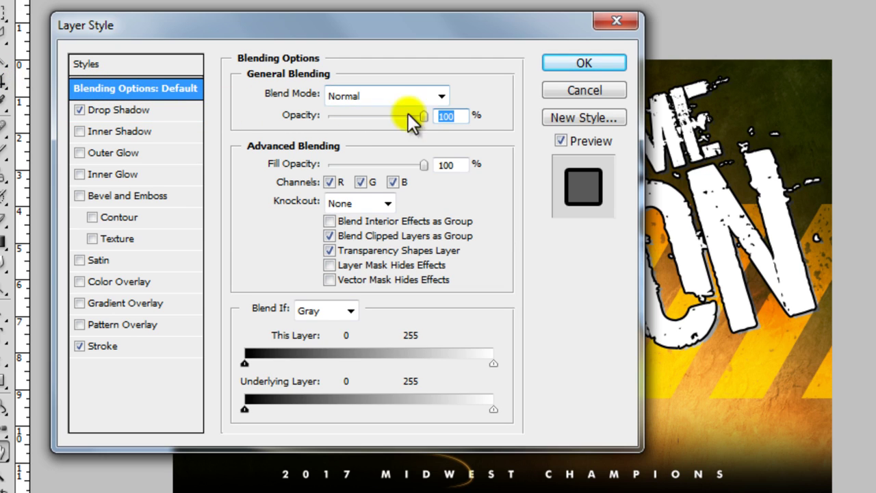
mouse_move(420, 117)
mouse_down()
mouse_move(340, 124)
mouse_move(427, 127)
mouse_up()
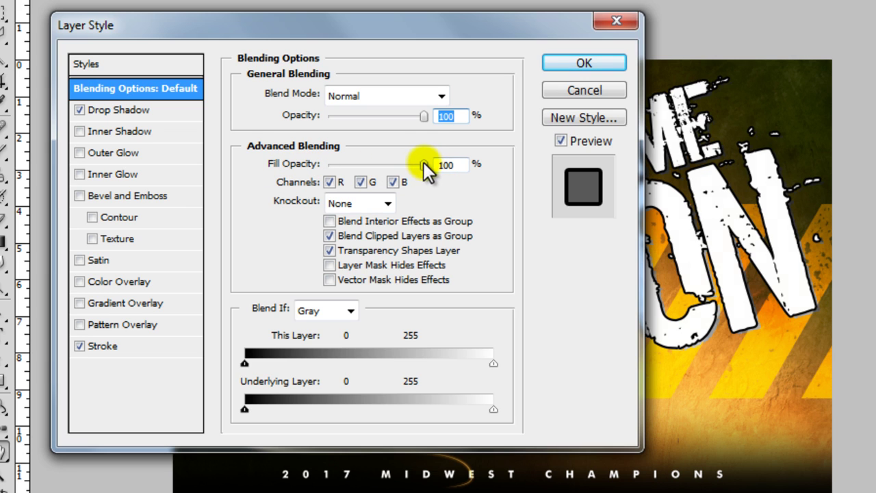
drag(422, 162, 284, 169)
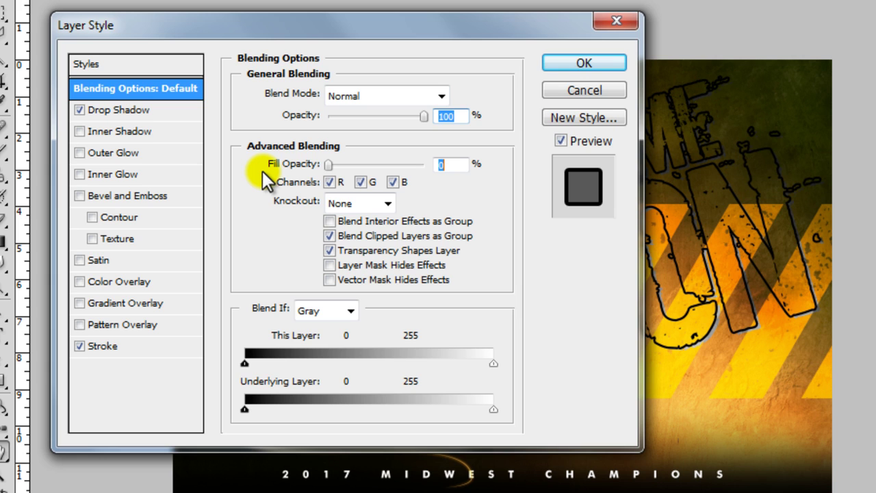
drag(263, 171, 434, 168)
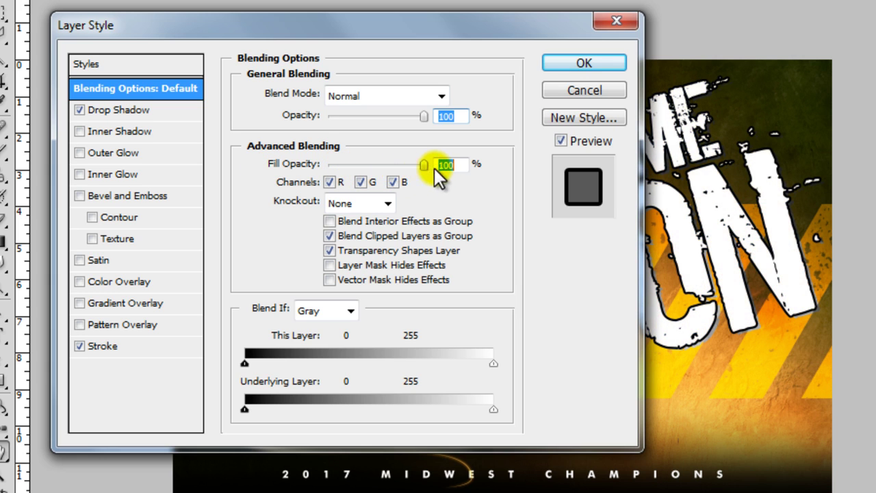
Keep the stroke as a Color fill positioned Outside and widen it from 18 to 27 px
click(127, 347)
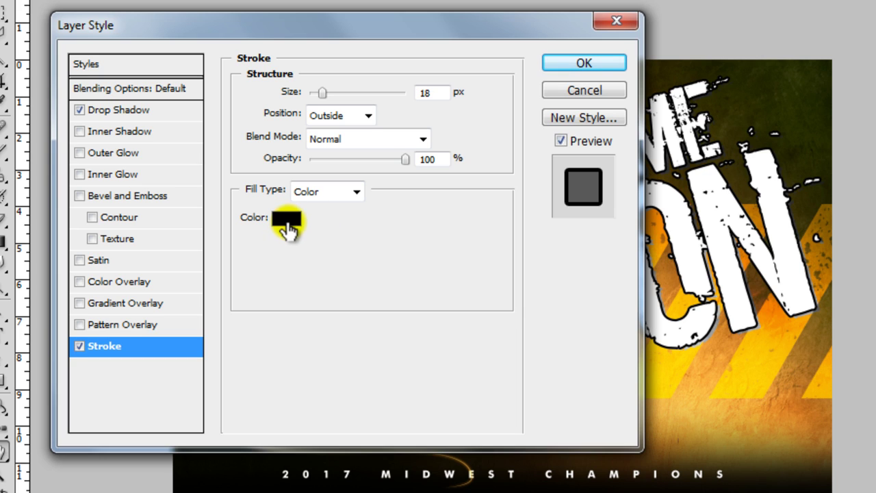
click(326, 192)
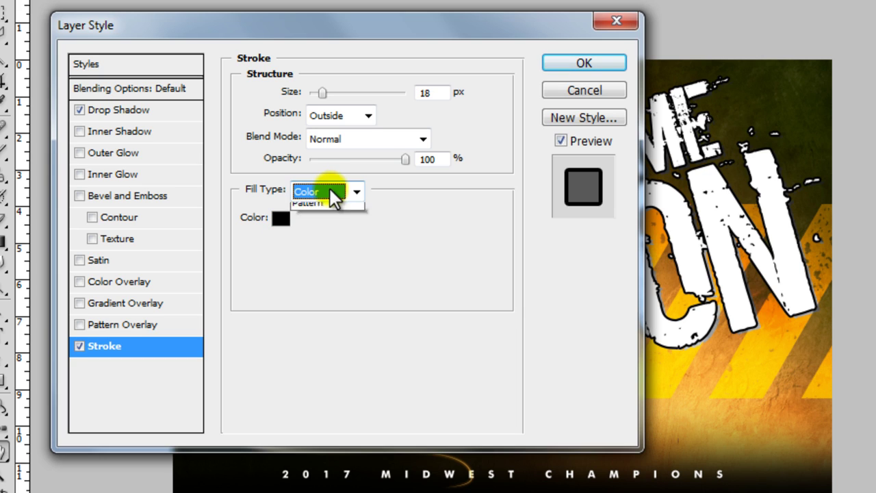
click(316, 198)
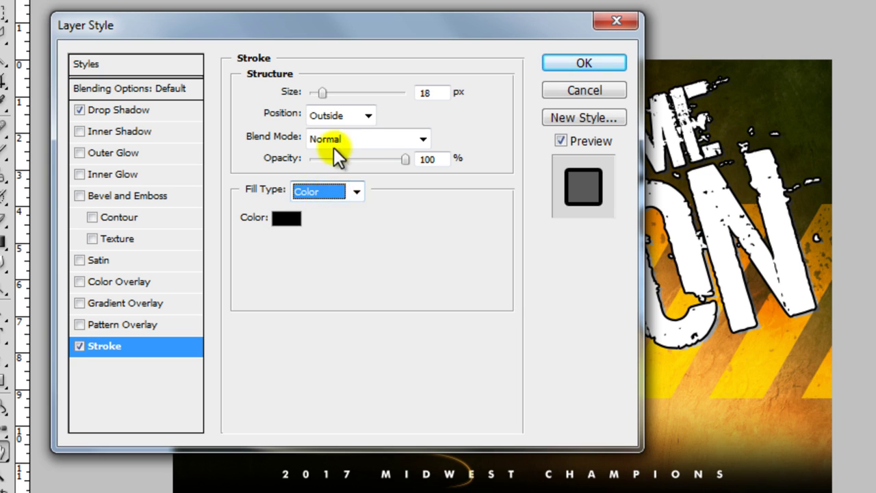
click(333, 114)
click(333, 113)
mouse_move(322, 93)
mouse_down()
mouse_move(357, 93)
mouse_move(323, 99)
mouse_up()
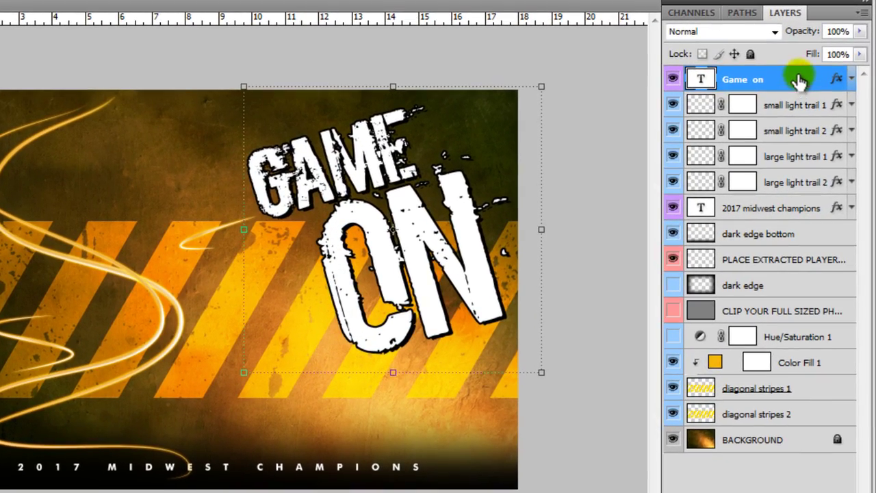
drag(803, 35, 841, 31)
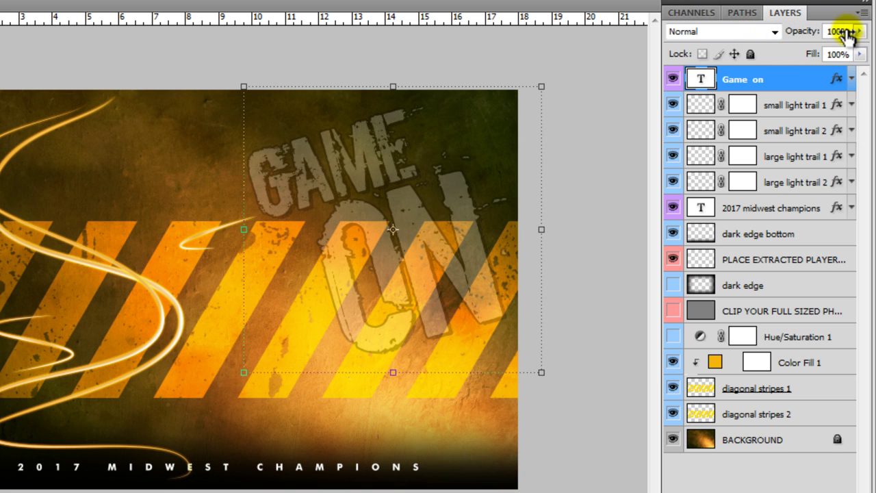
click(707, 33)
click(692, 48)
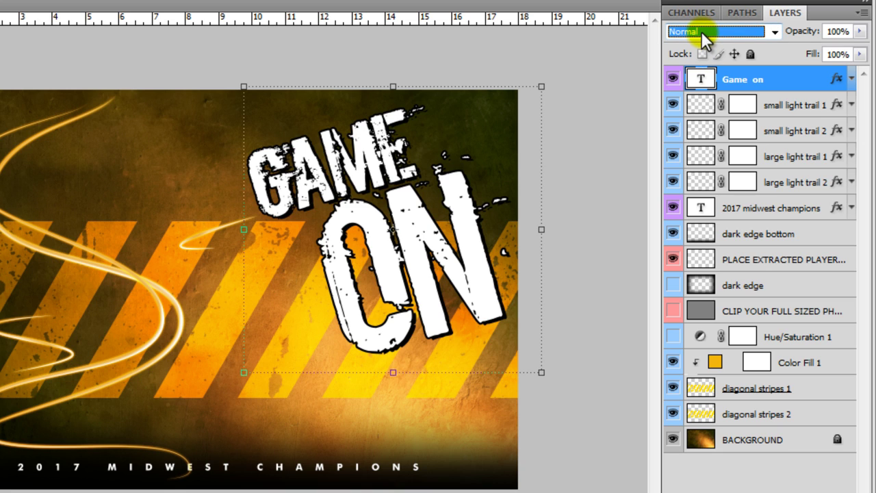
key(Down)
key(Down)
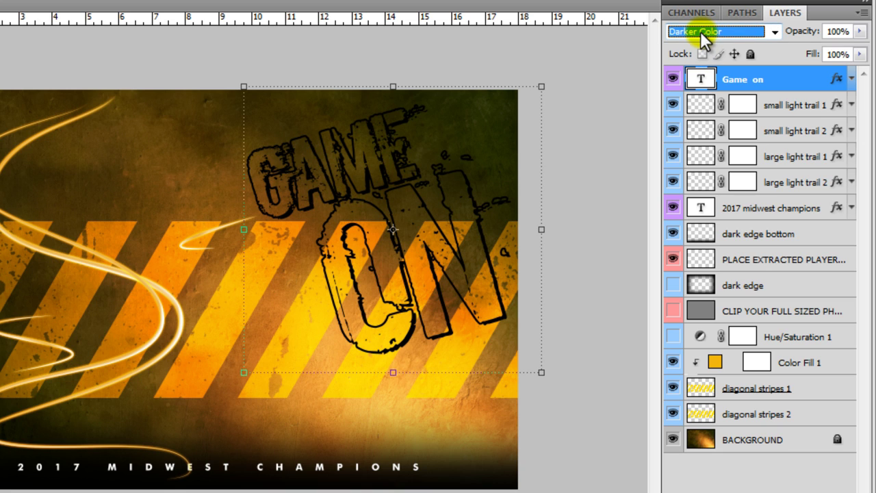
click(699, 32)
click(708, 49)
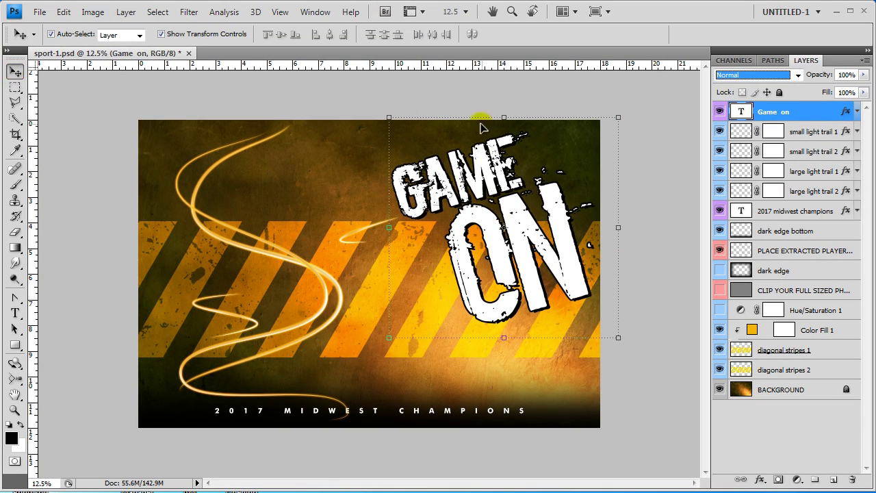
drag(628, 111, 627, 168)
click(63, 12)
click(70, 28)
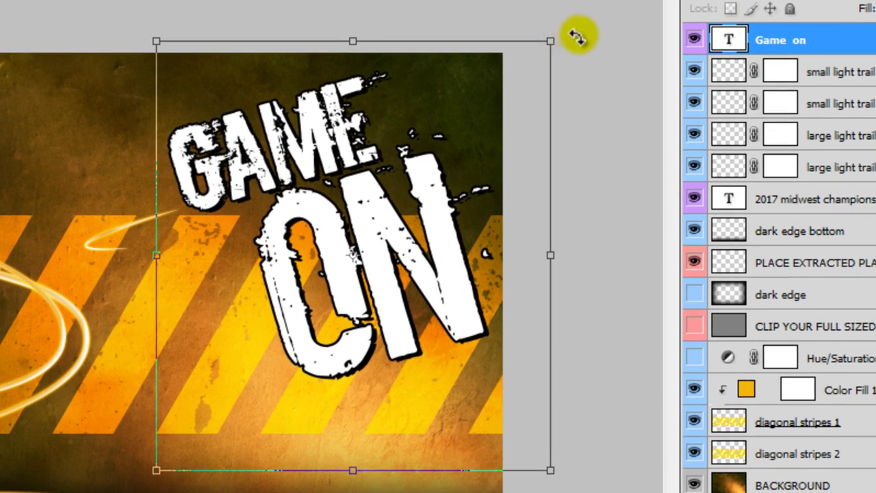
drag(581, 39, 560, 36)
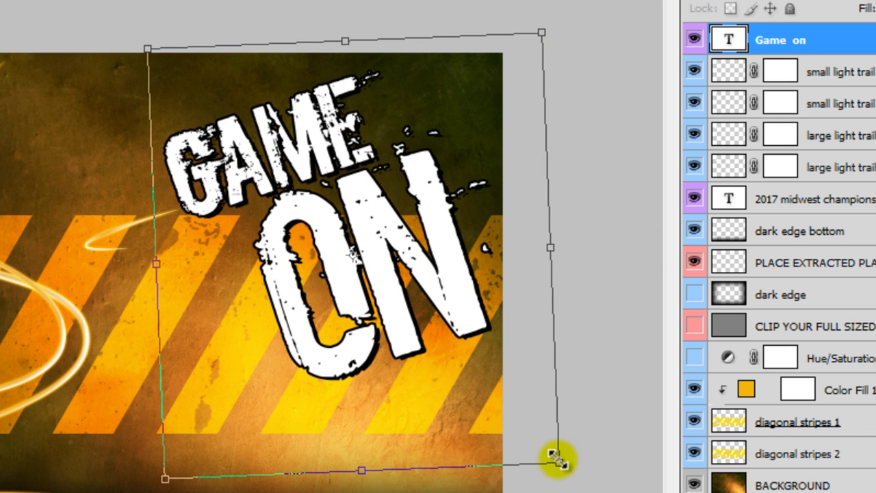
drag(556, 463, 328, 257)
key(Escape)
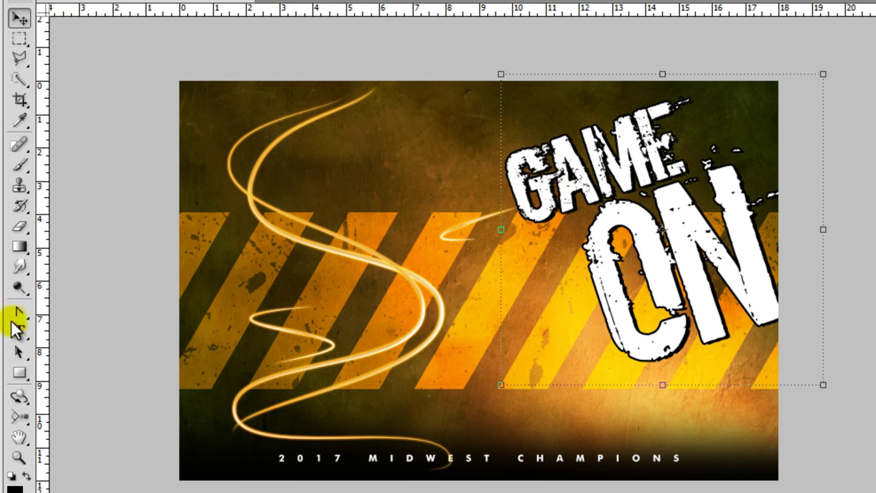
Select the word GAME in the title text and color it dark red
click(18, 331)
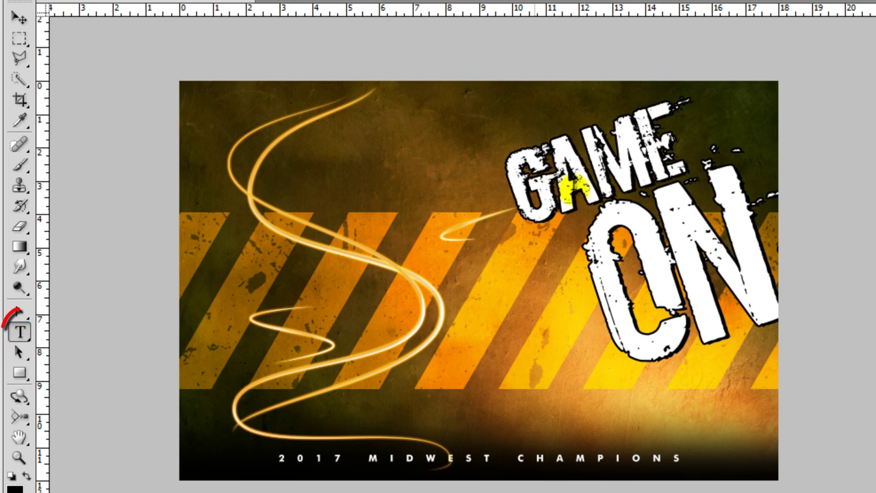
click(564, 183)
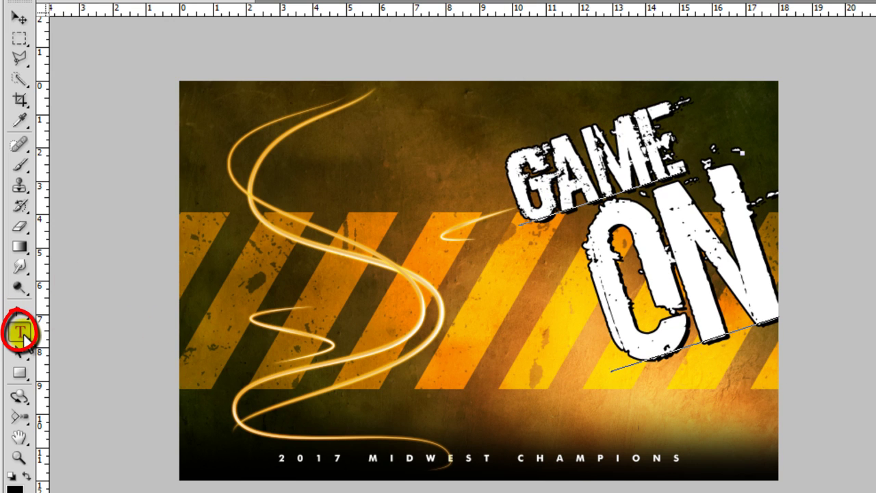
click(535, 156)
drag(536, 156, 495, 174)
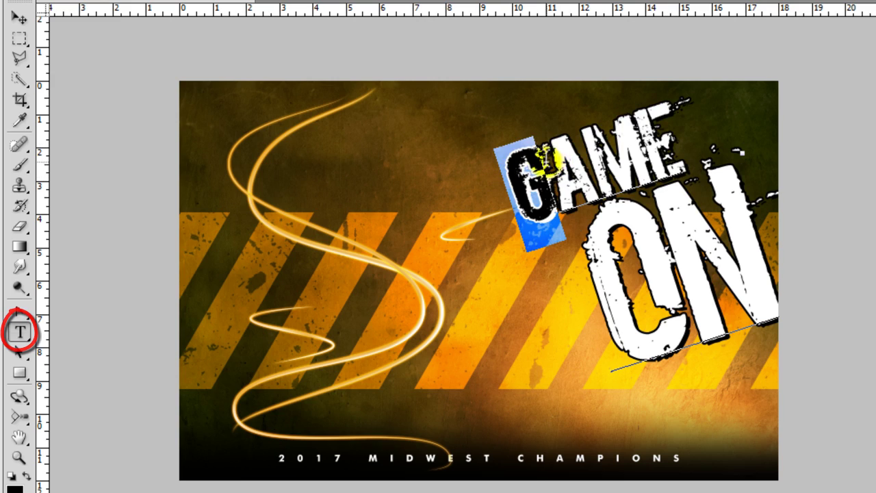
double_click(510, 183)
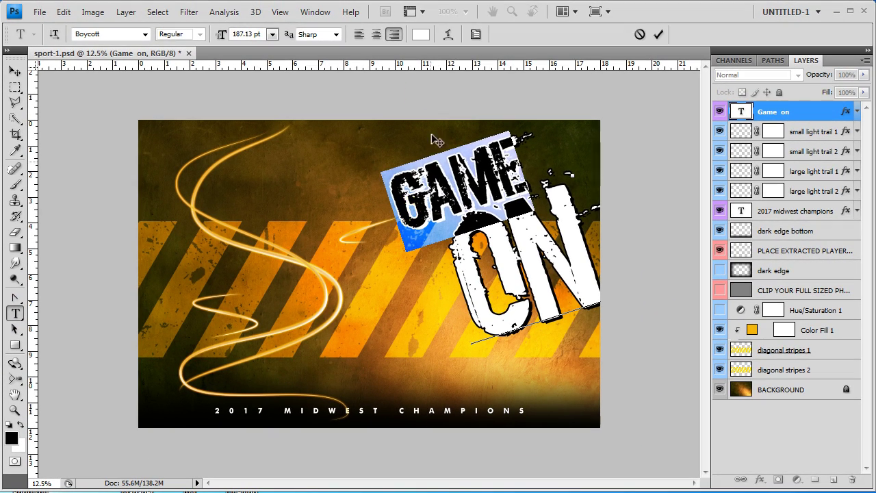
click(419, 34)
click(766, 287)
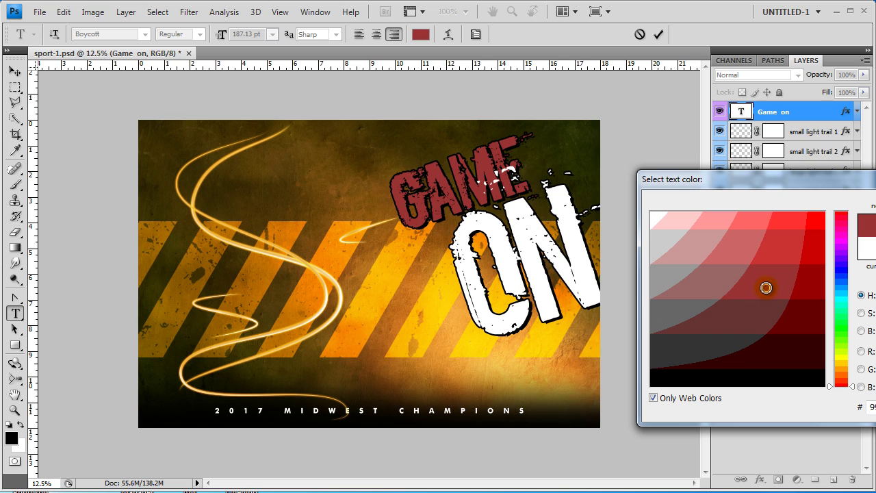
key(Return)
Right-align the title, reduce GAME to 192.13 pt, and set it in Broadway
click(376, 35)
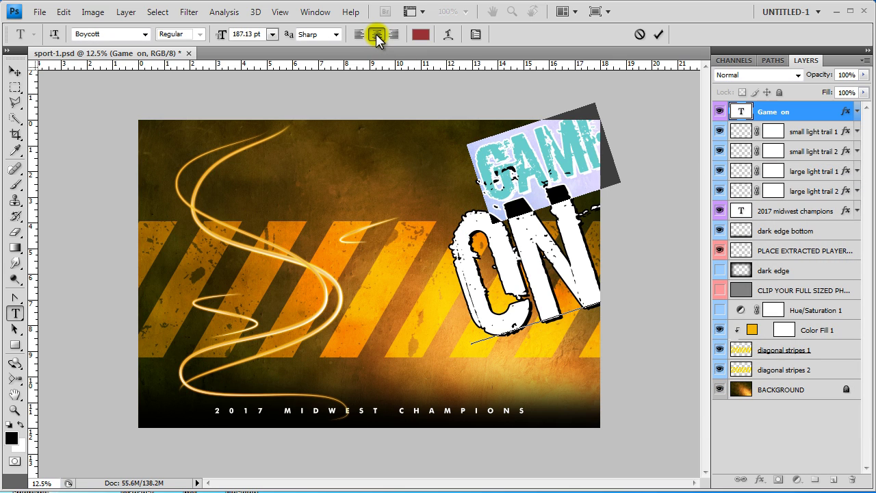
click(360, 35)
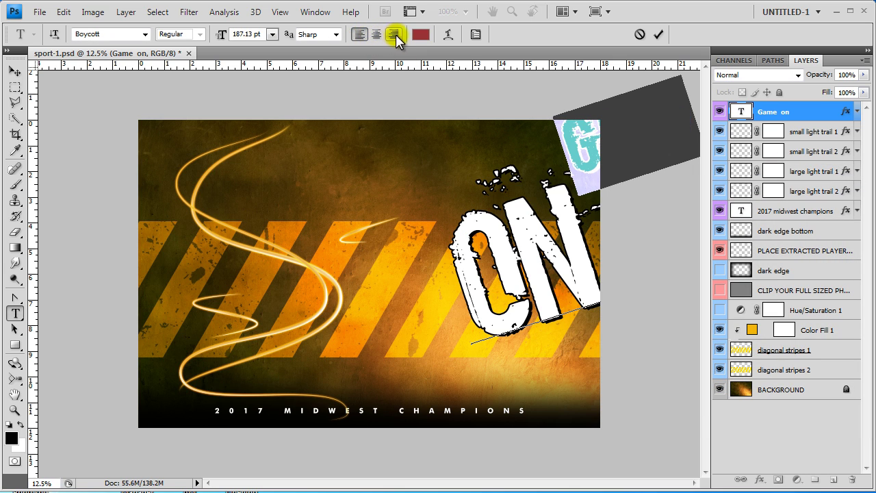
click(395, 35)
drag(220, 34, 243, 34)
click(145, 34)
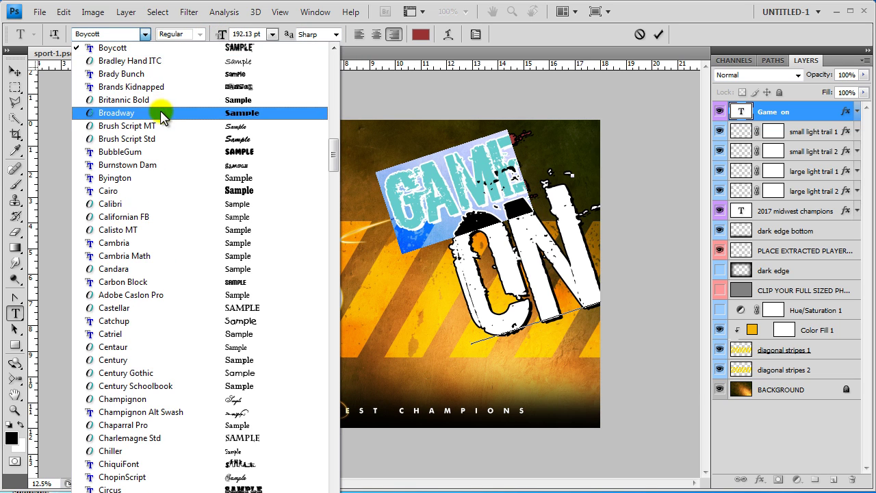
click(166, 112)
click(417, 188)
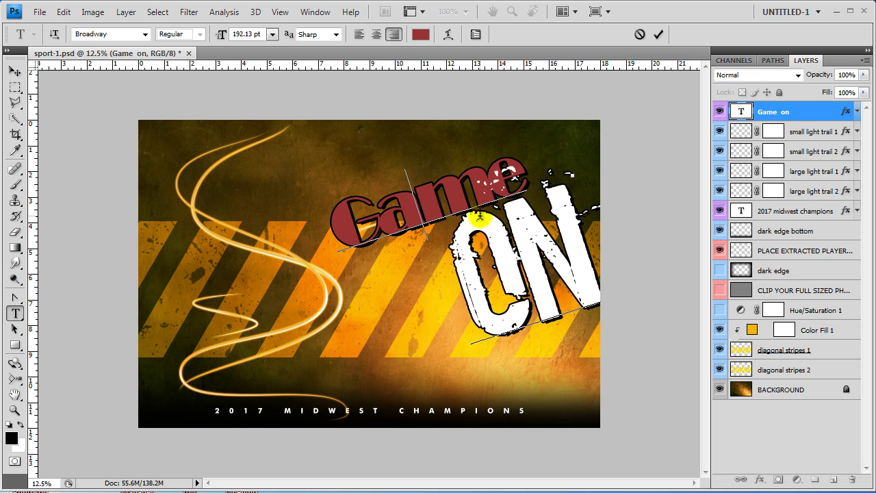
Commit the title text and apply Lock All to the large light trail 1 layer
click(14, 71)
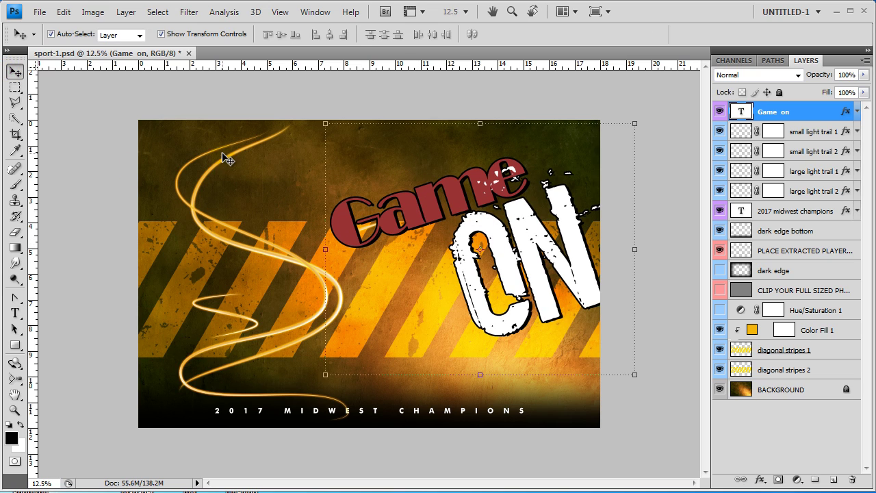
click(230, 166)
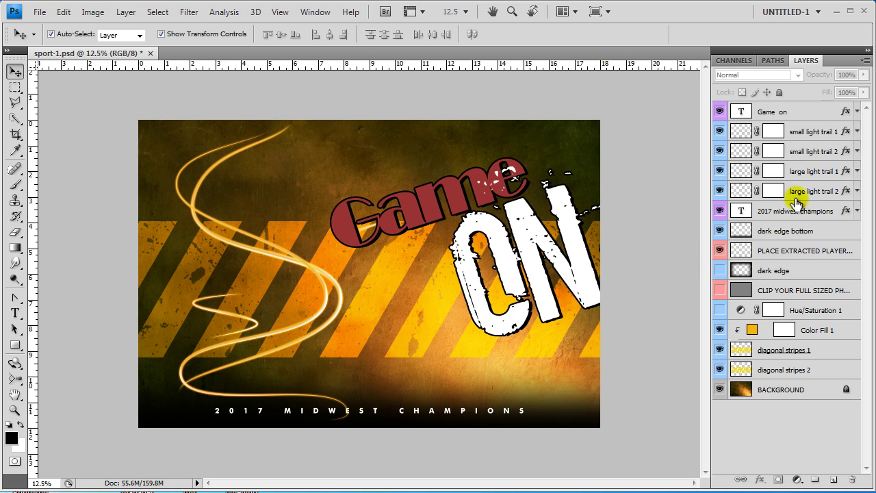
click(219, 224)
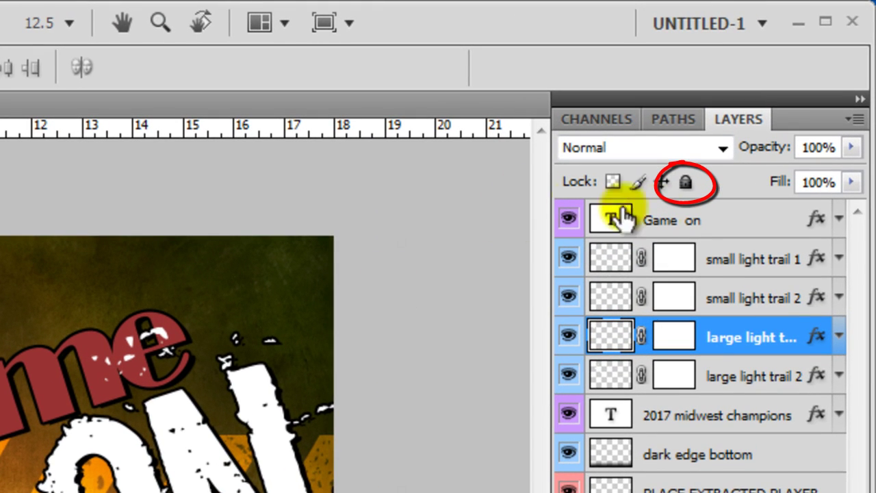
click(686, 183)
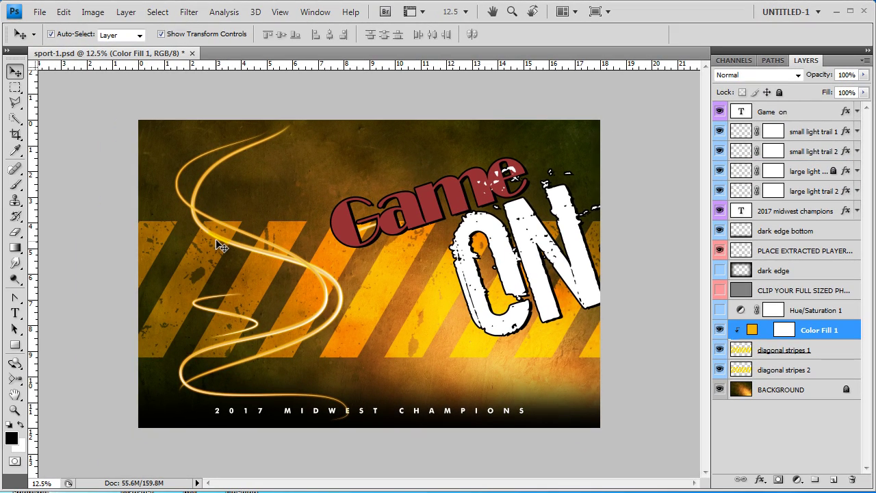
click(216, 241)
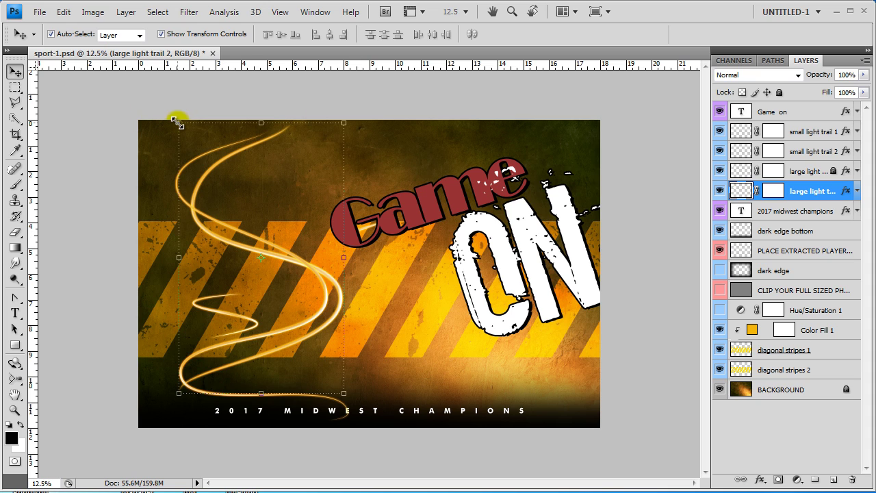
Scale large light trail 2 to about 78%, duplicate it, and shift the copy up-right
drag(176, 122, 215, 183)
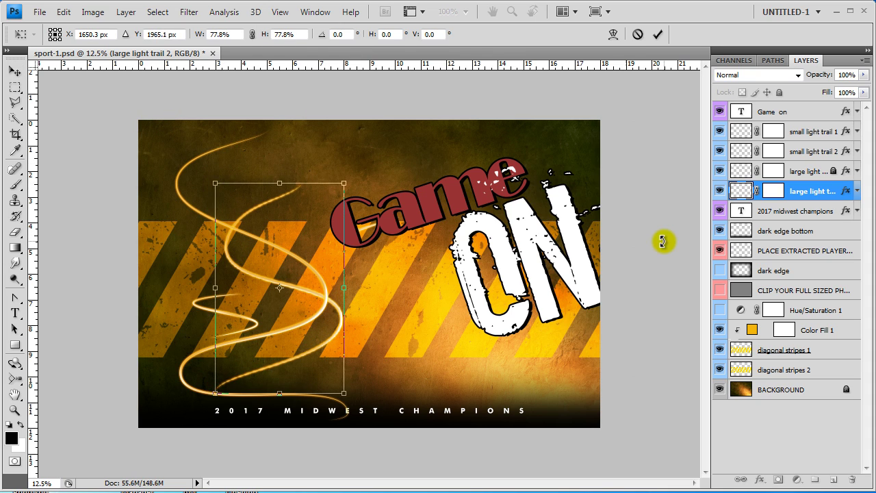
key(Return)
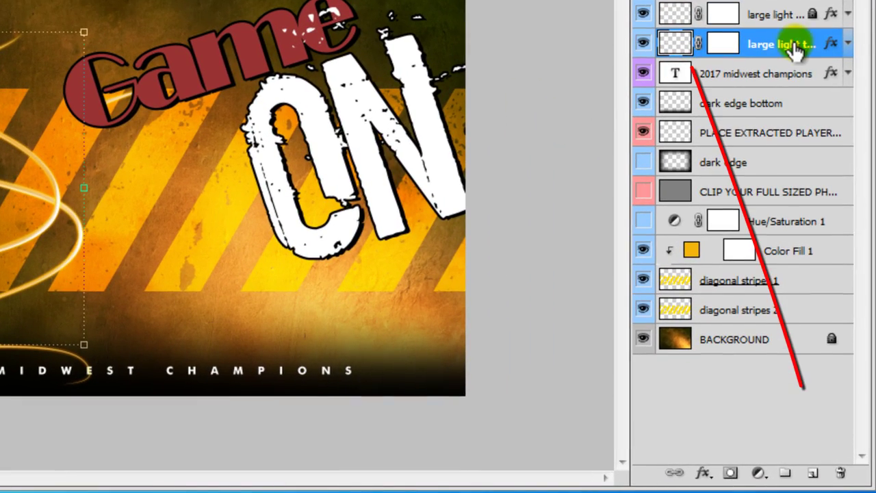
drag(793, 49, 812, 472)
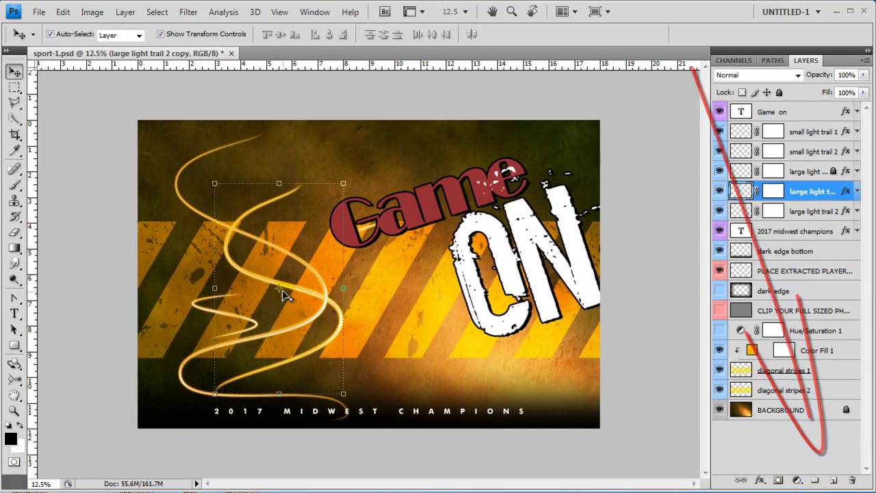
drag(286, 296, 297, 245)
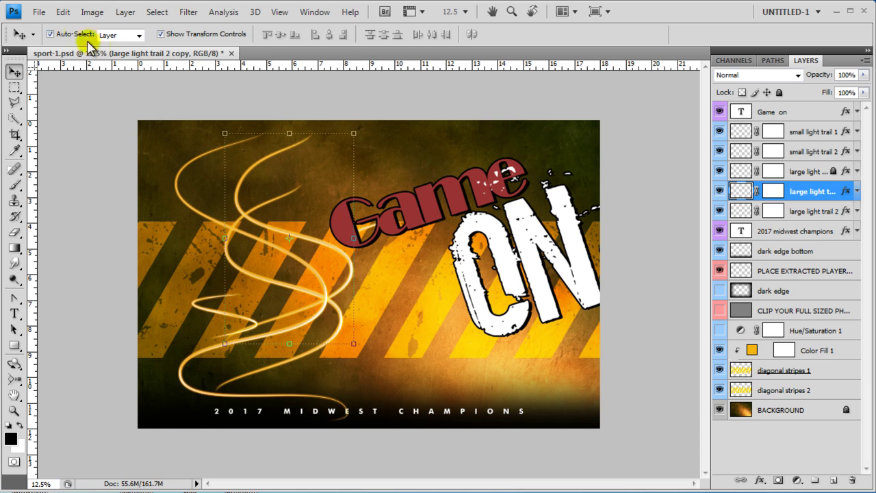
Flip the light trail copy horizontally and select its layer mask
click(62, 11)
mouse_move(82, 271)
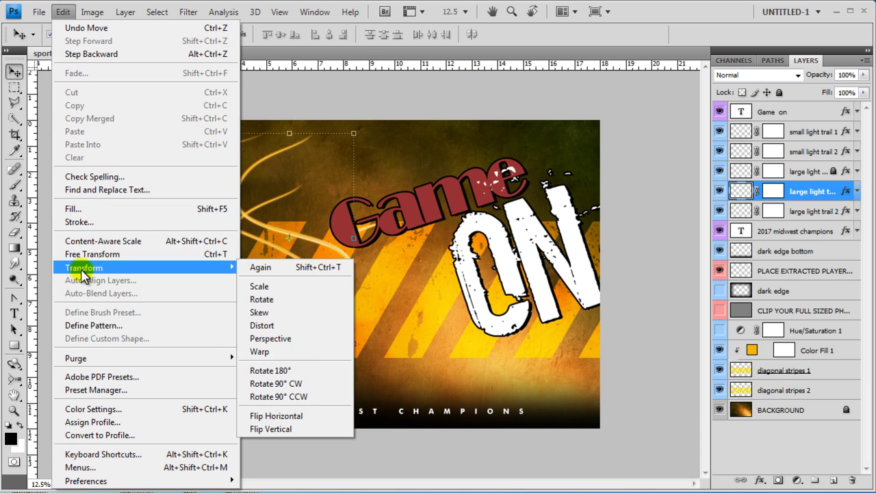
click(276, 416)
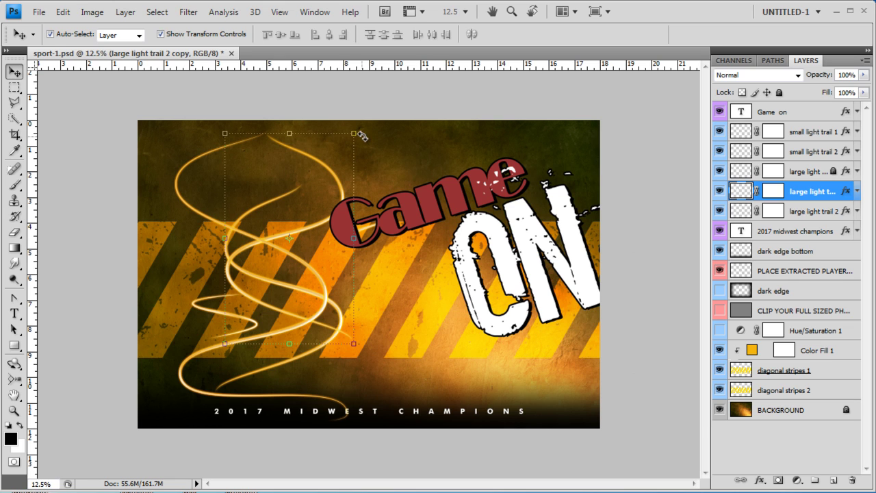
click(62, 12)
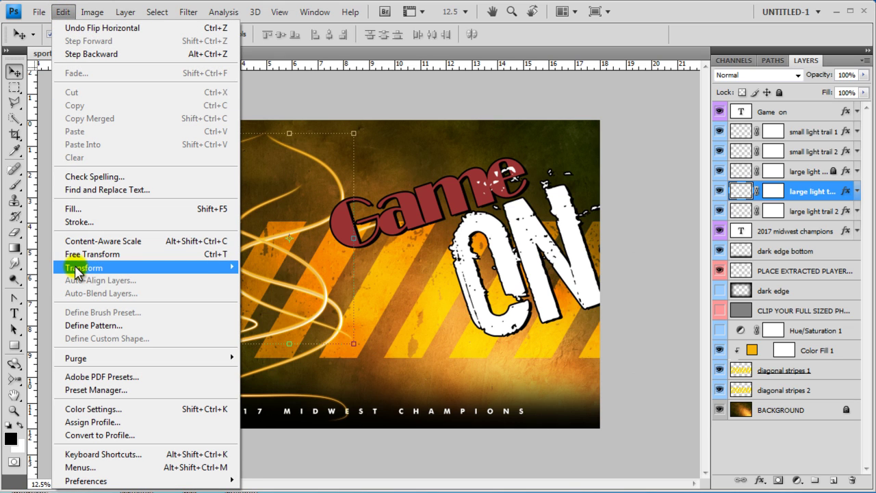
mouse_move(79, 270)
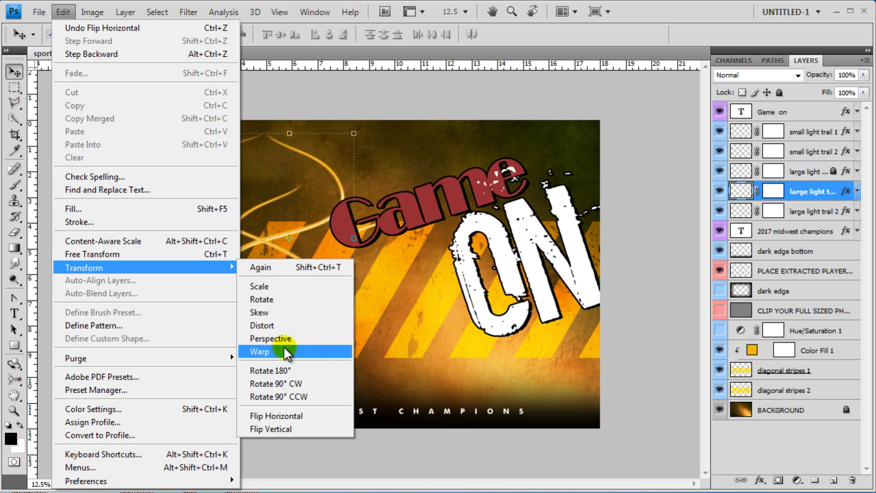
click(13, 74)
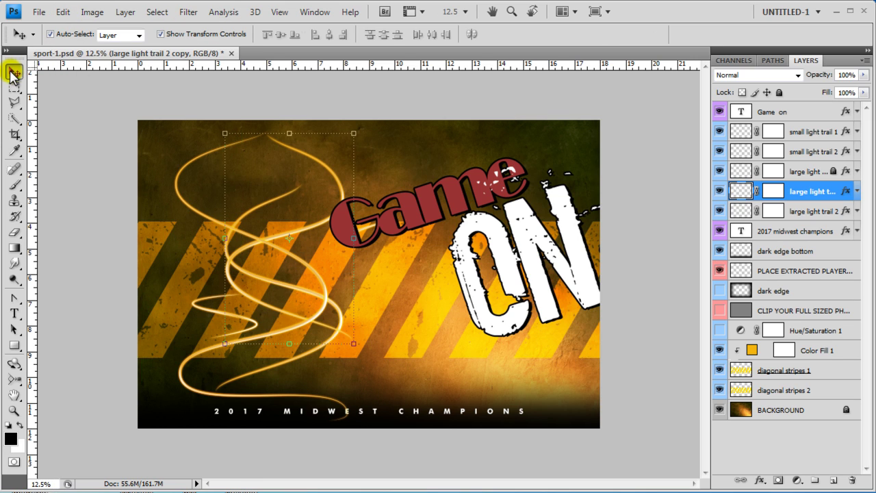
click(776, 196)
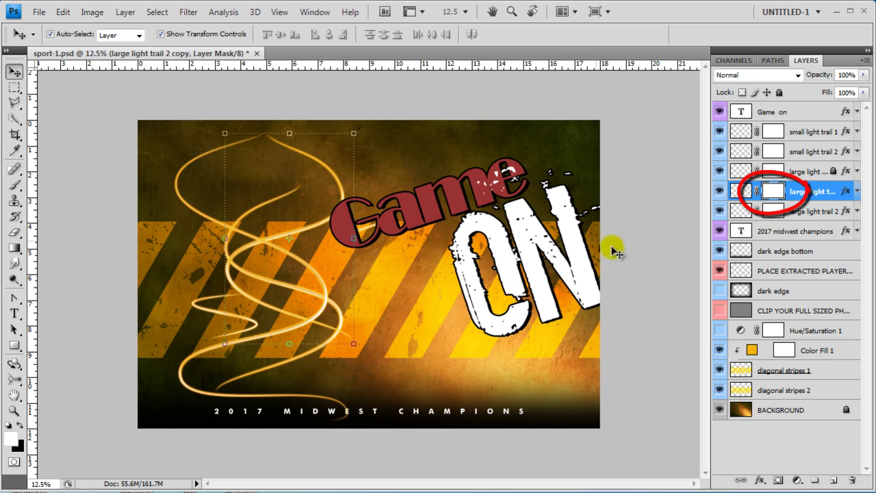
Paint black with the Brush on the copy's mask to hide the trail's upper tip
click(15, 185)
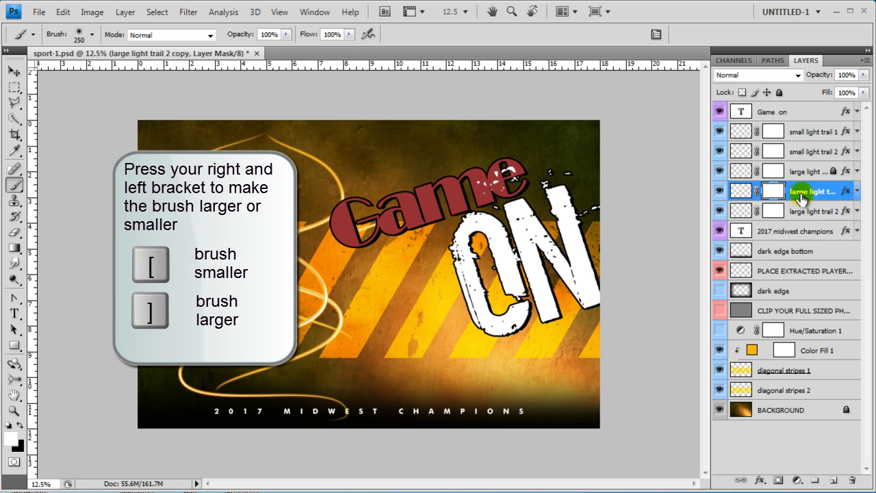
click(19, 425)
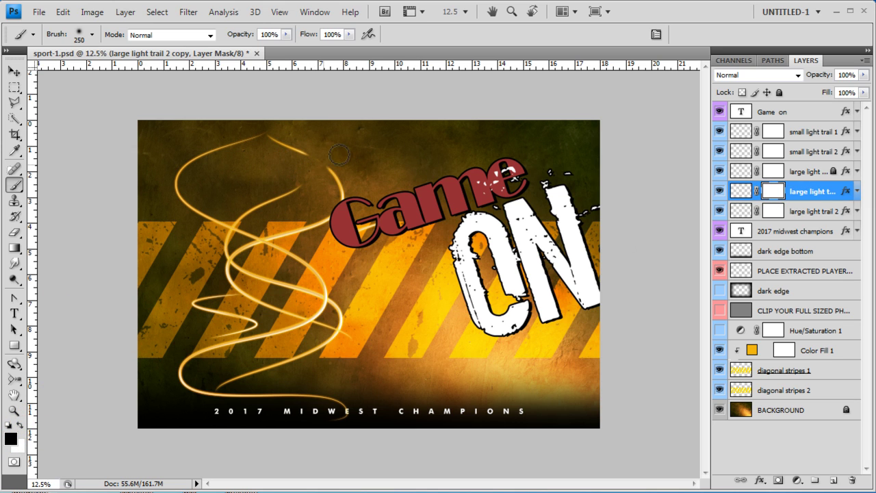
click(318, 162)
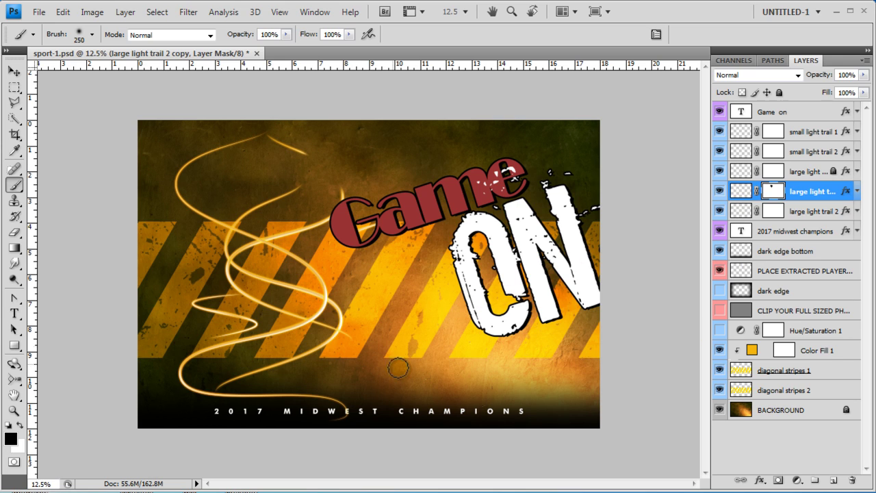
Move small light trail 1 below the large trails and the 2017 midwest champions text lower
click(802, 314)
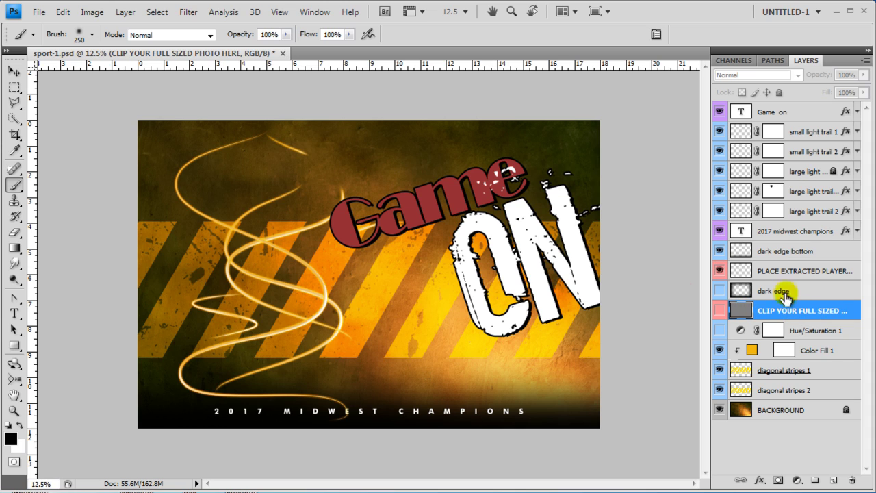
drag(804, 136, 759, 200)
drag(778, 251, 782, 277)
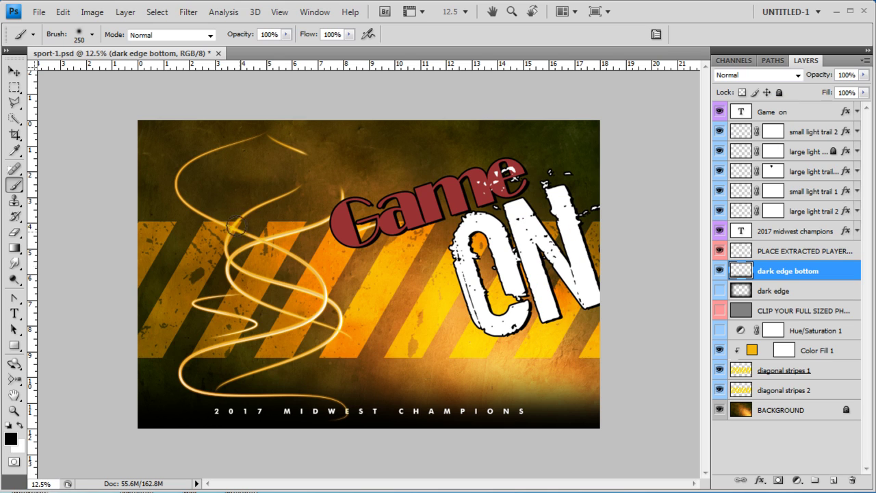
drag(804, 231, 806, 299)
Unlock large light trail 1 and drag it lower in the layer stack
click(776, 152)
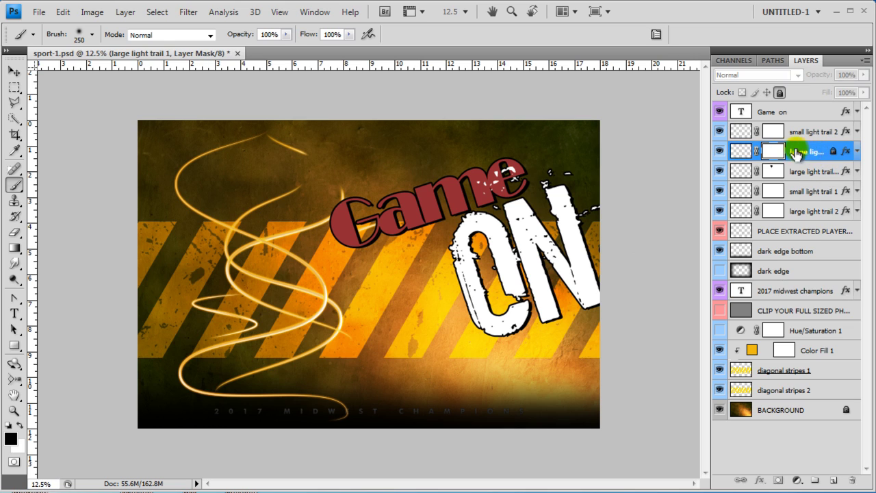
click(778, 94)
drag(811, 151, 794, 131)
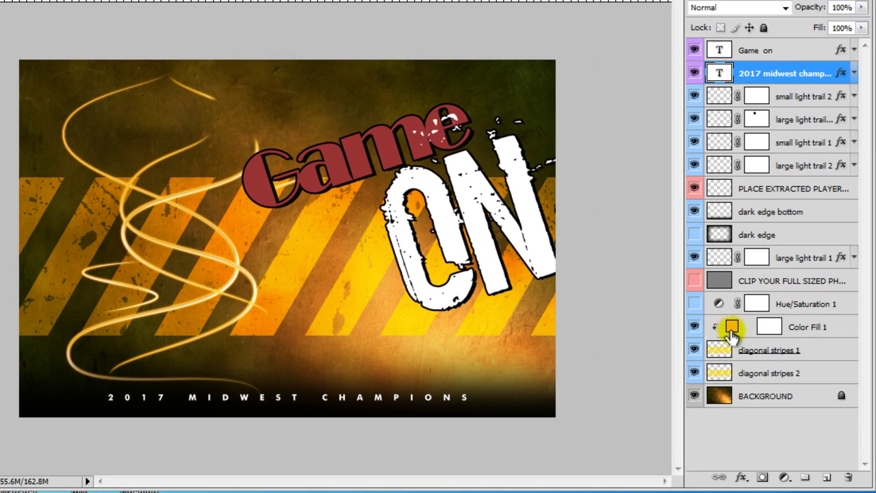
Change the Color Fill 1 stripe colour from yellow to a deep red
double_click(730, 327)
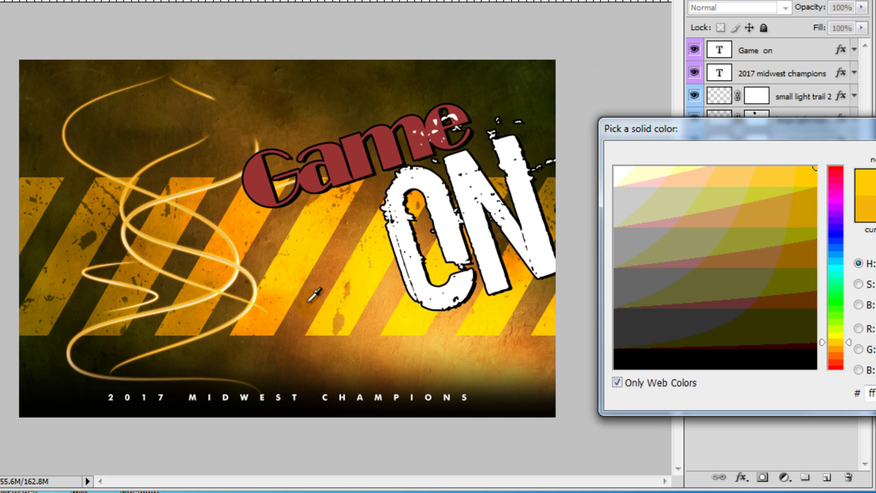
click(618, 383)
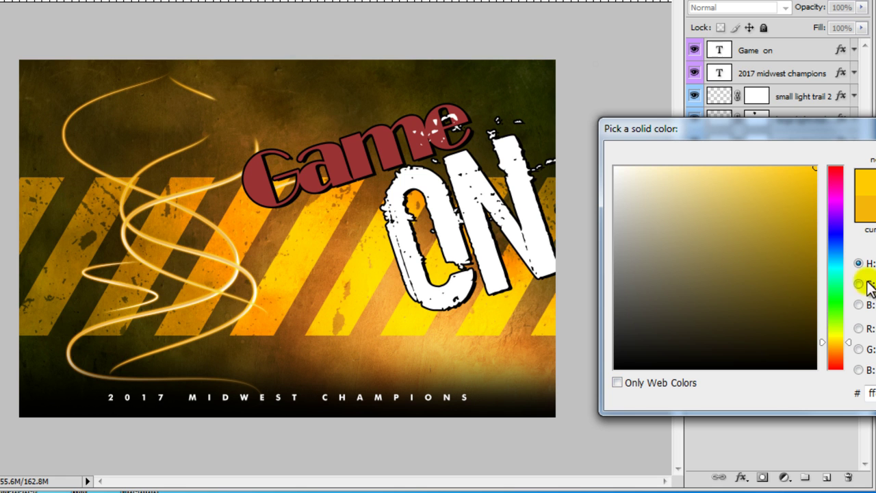
drag(846, 348, 846, 364)
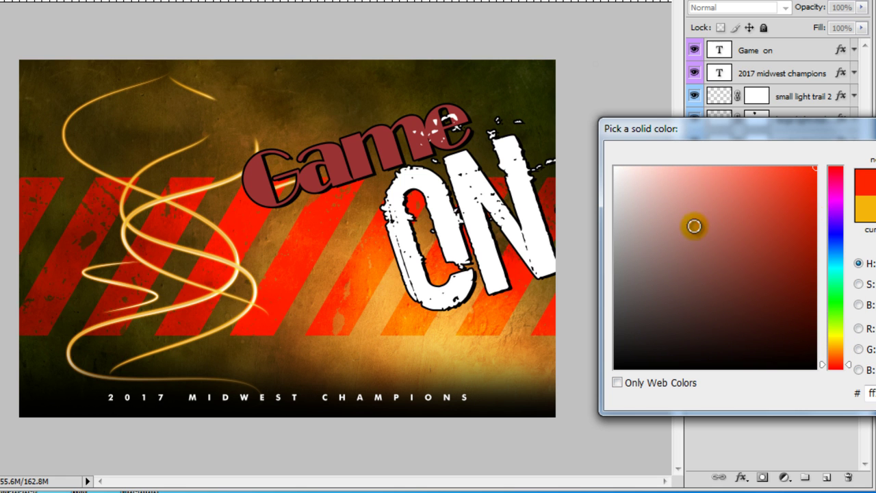
click(807, 215)
key(Return)
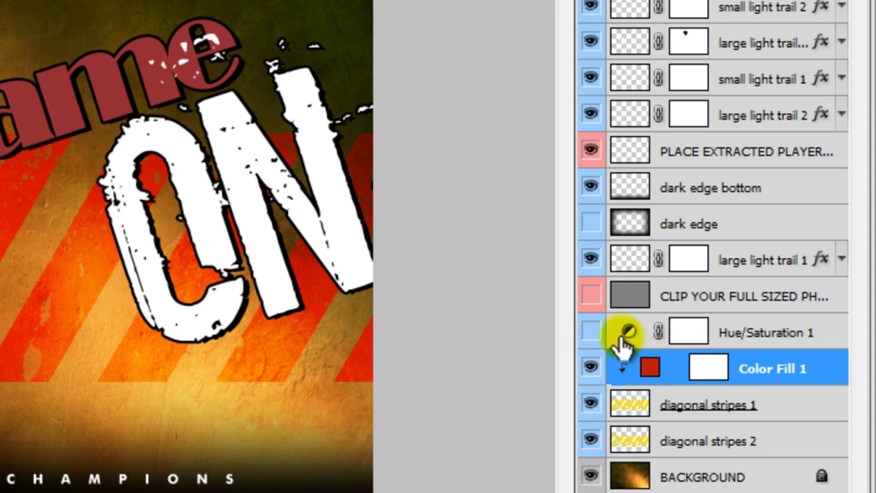
Select the Hue/Saturation 1 adjustment layer and make it visible
click(753, 342)
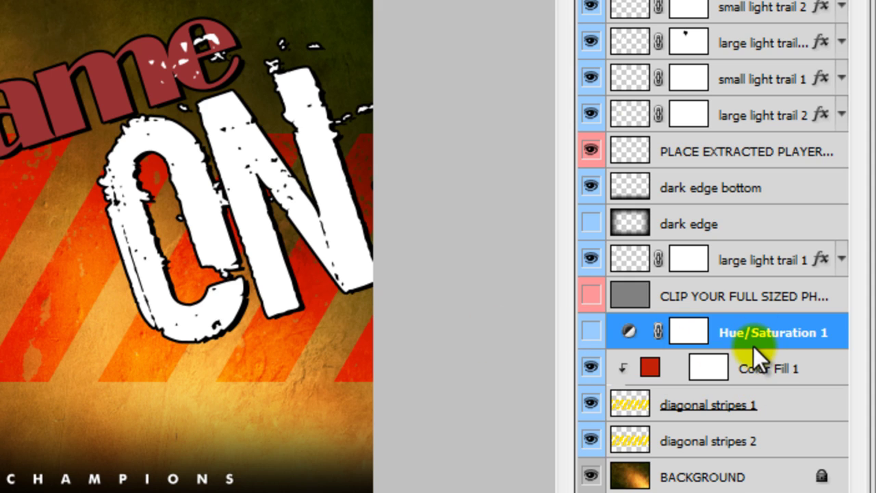
click(590, 333)
click(590, 334)
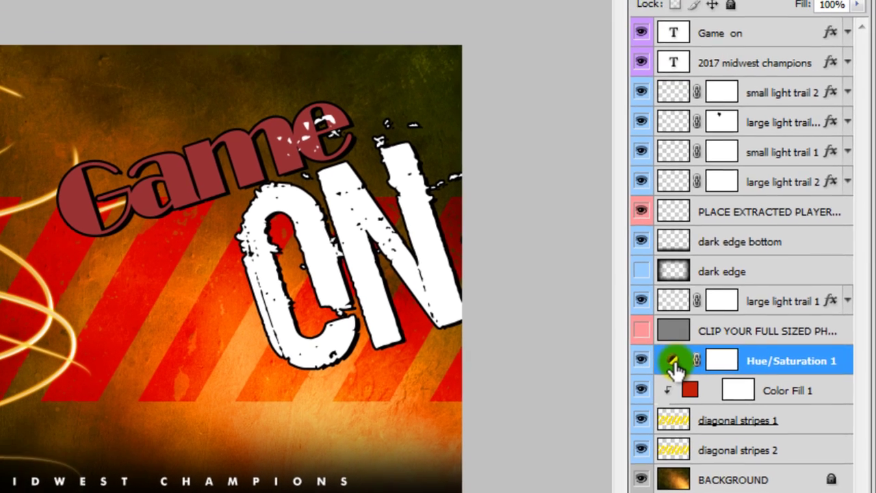
Colorize the Hue/Saturation adjustment green: Hue 141, Saturation 67, Lightness -1
double_click(675, 368)
drag(745, 101, 707, 113)
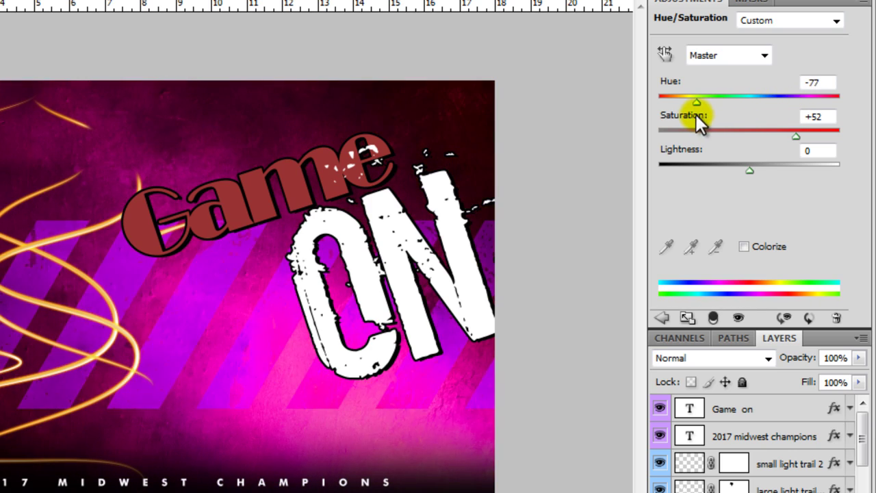
drag(792, 138, 750, 157)
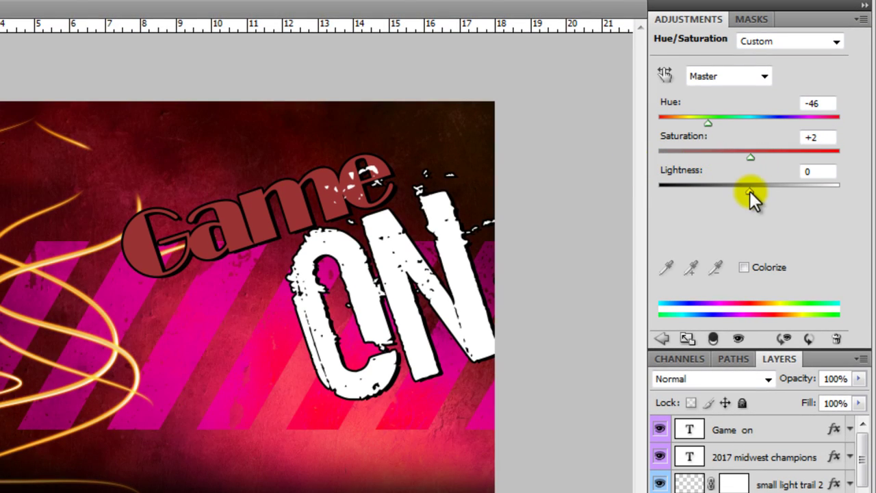
mouse_move(749, 191)
mouse_down()
mouse_move(786, 192)
mouse_move(740, 197)
mouse_up()
click(744, 268)
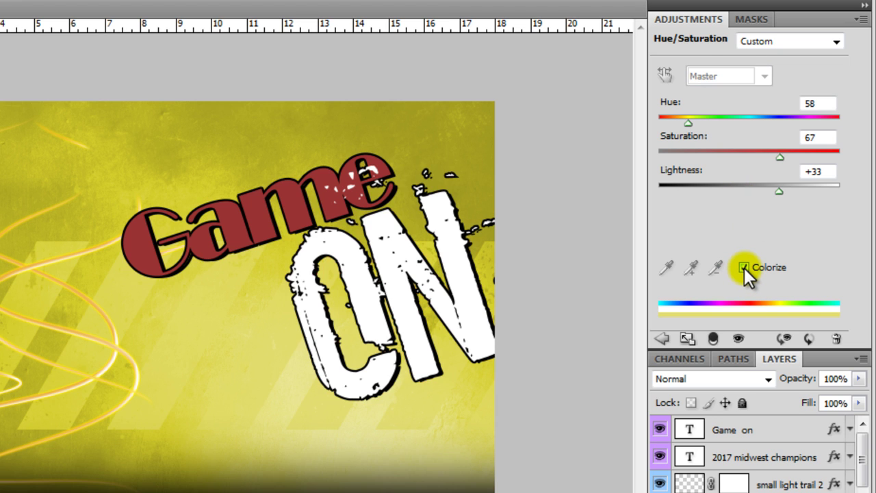
drag(688, 123, 782, 133)
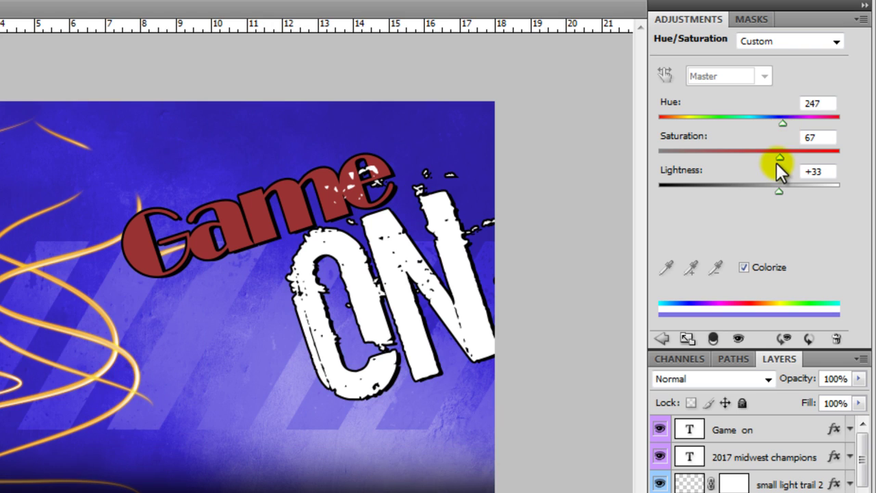
drag(776, 191, 748, 195)
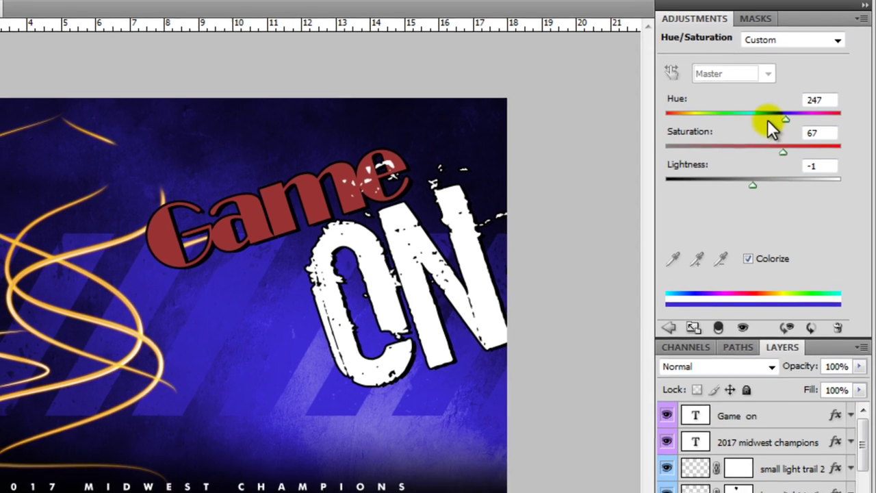
drag(782, 123, 740, 113)
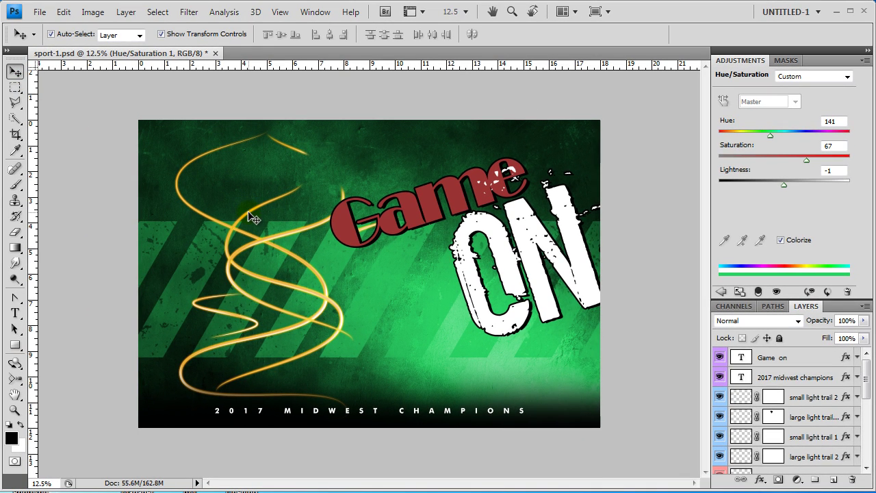
click(253, 218)
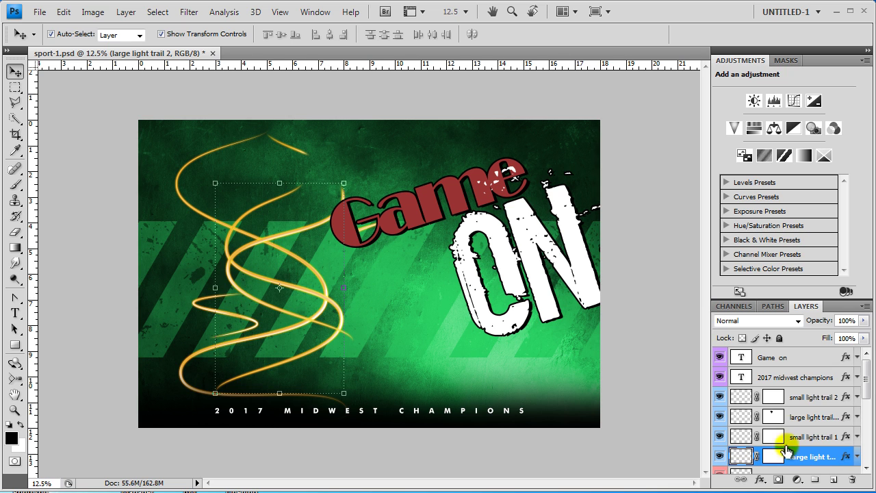
double_click(847, 462)
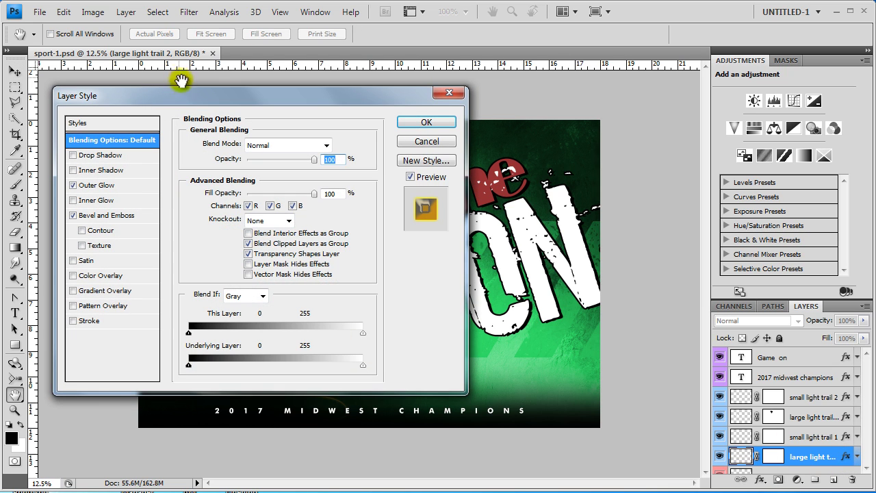
drag(179, 75, 661, 88)
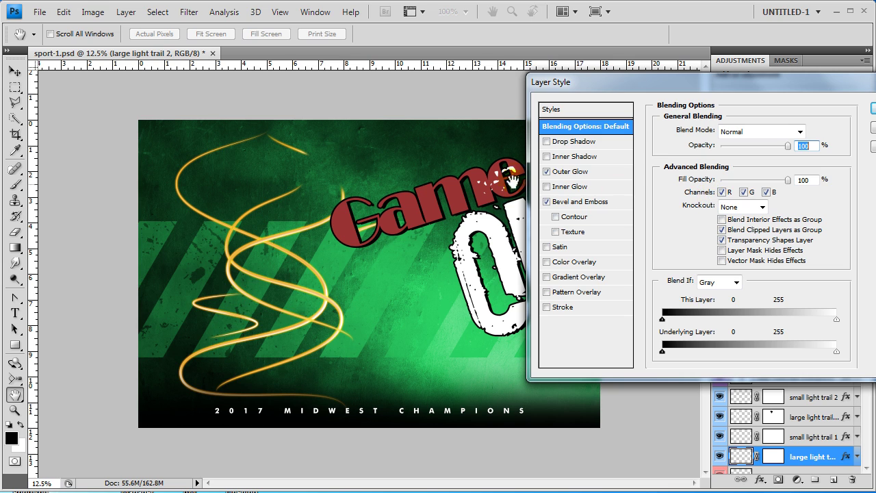
click(564, 173)
click(871, 108)
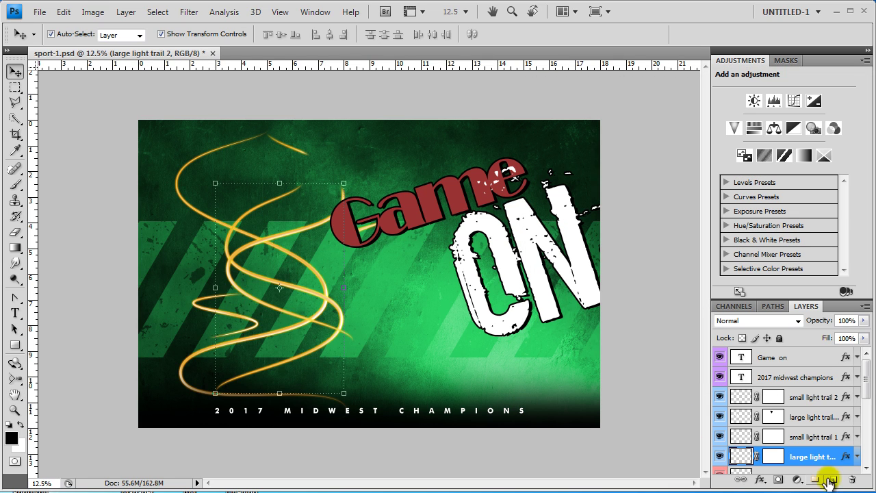